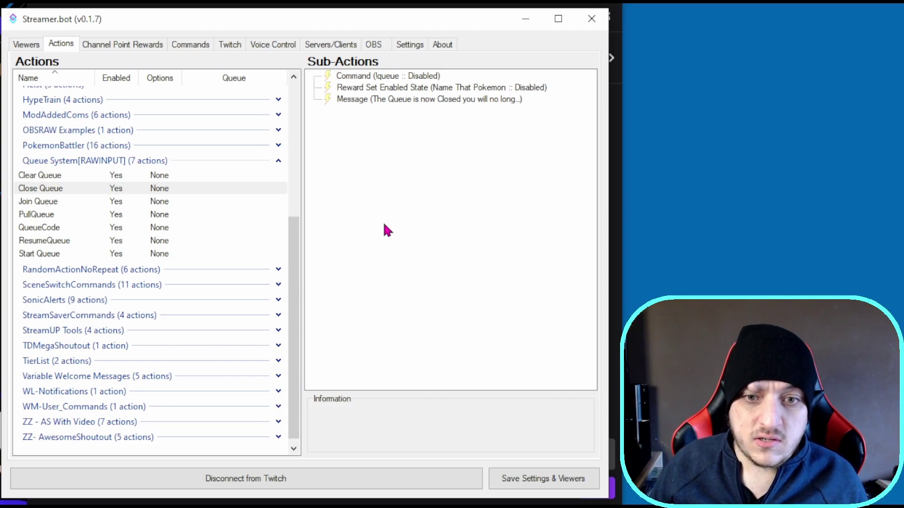
Step through Clear Queue, Close Queue, Join Queue, PullQueue, QueueCode, ResumeQueue and Start Queue, then reselect QueueCode.
{"action": "left_click", "coordinate": [49, 177]}
{"action": "left_click", "coordinate": [57, 188]}
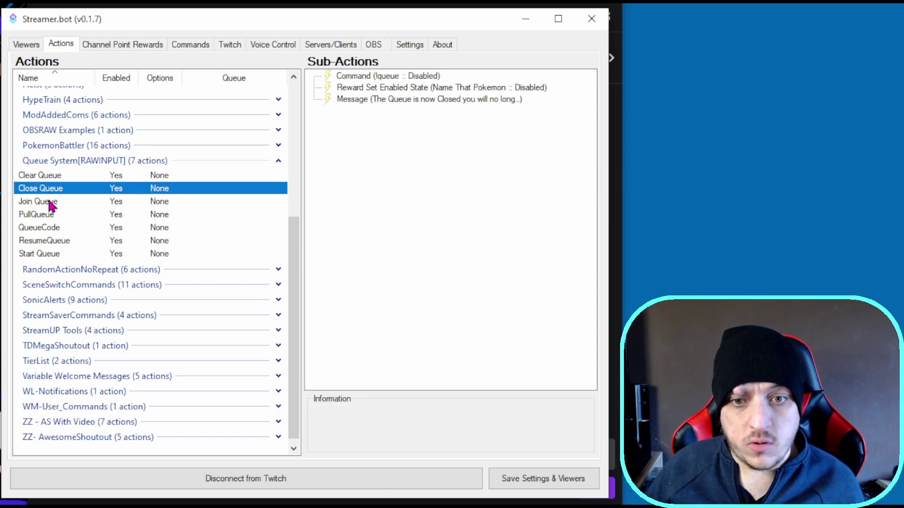
{"action": "left_click", "coordinate": [50, 202]}
{"action": "left_click", "coordinate": [55, 215]}
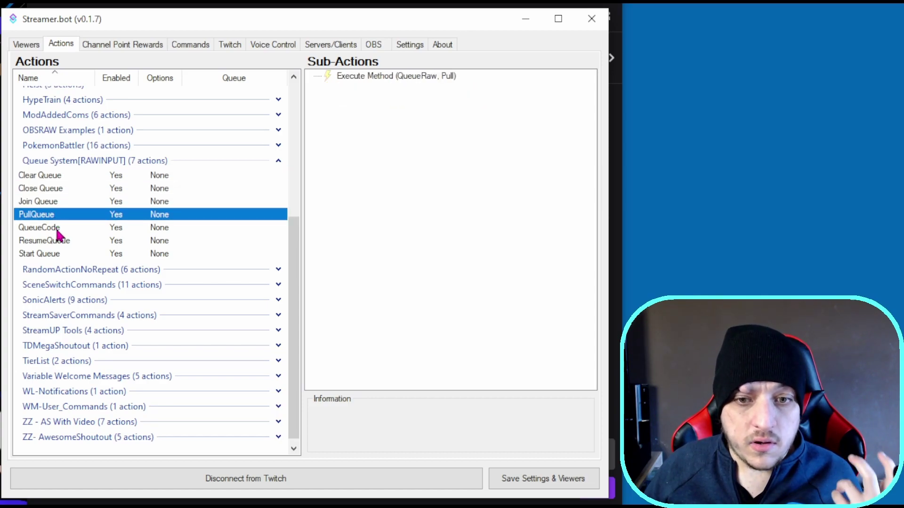
{"action": "left_click", "coordinate": [58, 230]}
{"action": "left_click", "coordinate": [65, 241]}
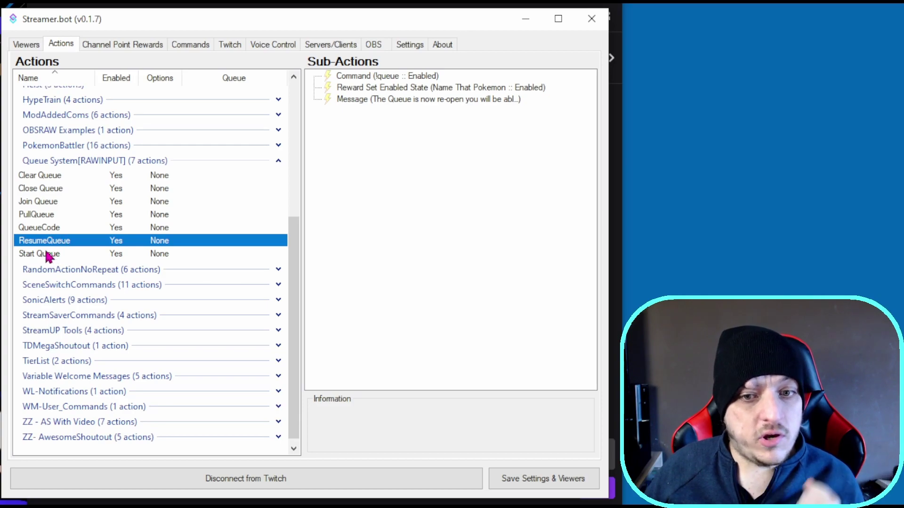
{"action": "left_click", "coordinate": [49, 254]}
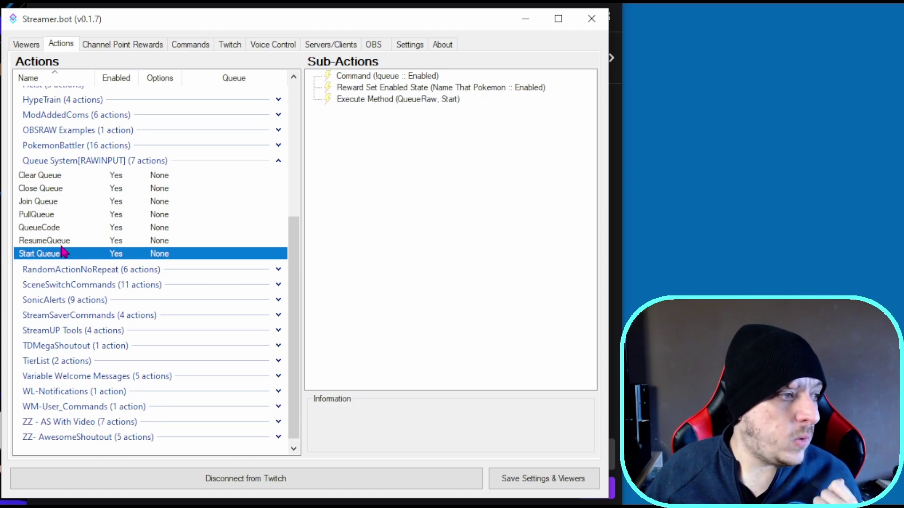
{"action": "left_click", "coordinate": [46, 230]}
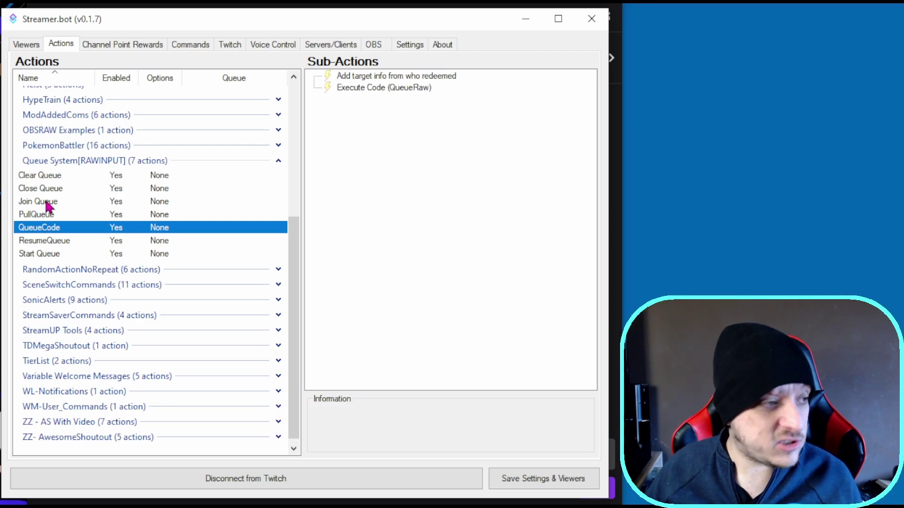
Open the Execute Code (QueueRaw) C# script, compile it, and inspect its System.dll reference.
{"action": "left_click", "coordinate": [369, 88]}
{"action": "double_click", "coordinate": [370, 90]}
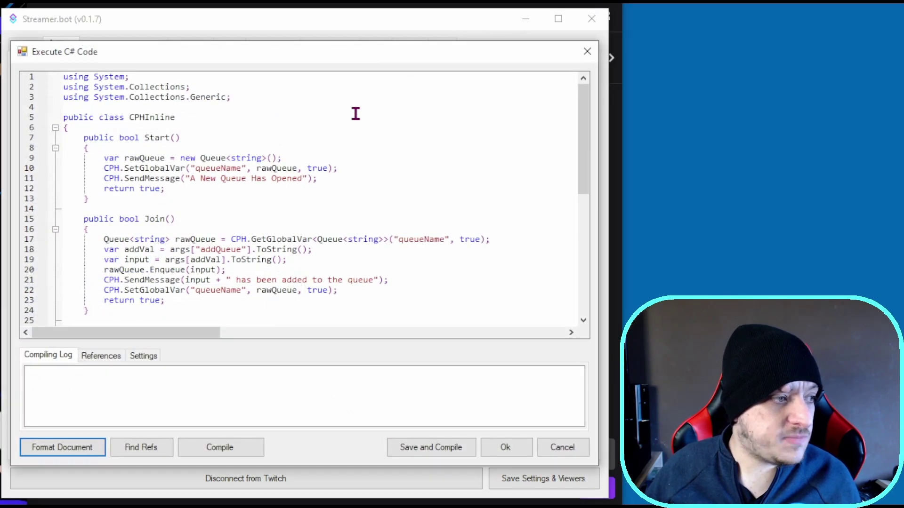
{"action": "left_click", "coordinate": [242, 444]}
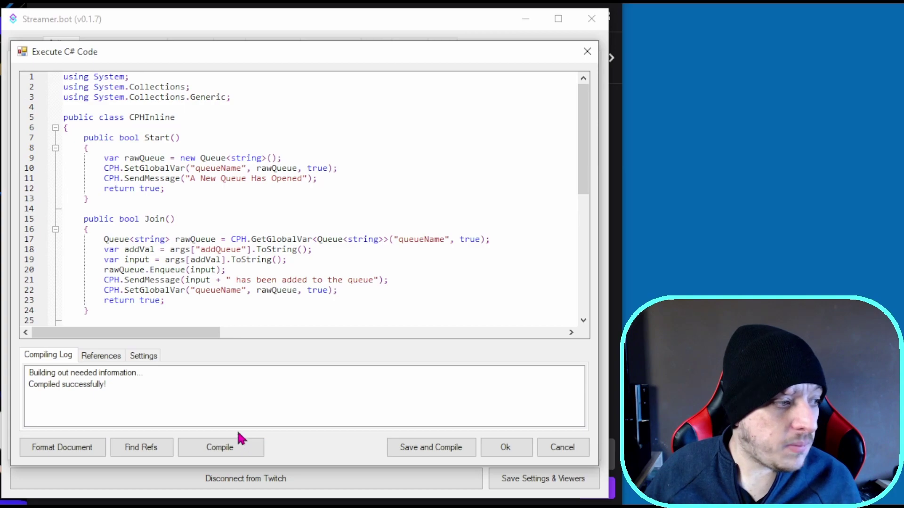
{"action": "left_click", "coordinate": [117, 356]}
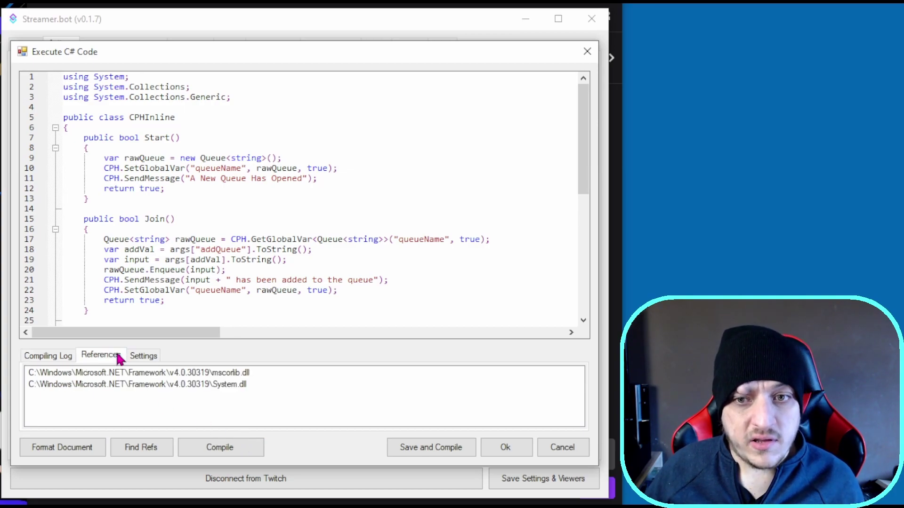
{"action": "left_click", "coordinate": [206, 389]}
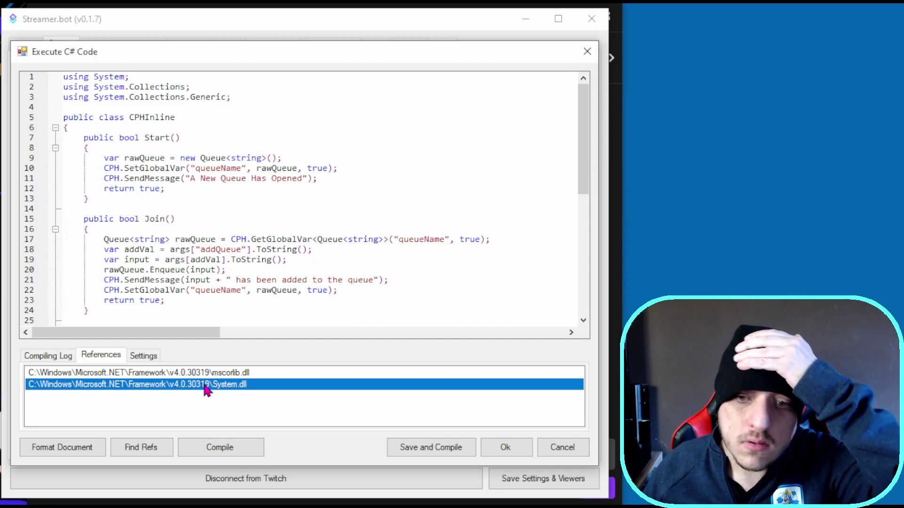
Close the Execute C# Code editor with Ok, keeping the QueueRaw code unchanged.
{"action": "left_click", "coordinate": [508, 452]}
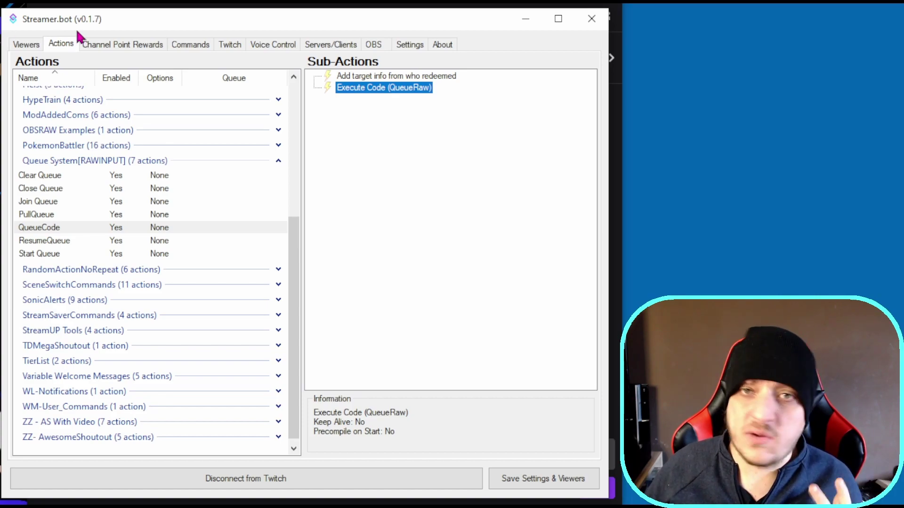
Inspect the !closeQueue, !endQueue, !openQueue, !pullQueue, !queue and !resumeQueue chat commands.
{"action": "left_click", "coordinate": [196, 45]}
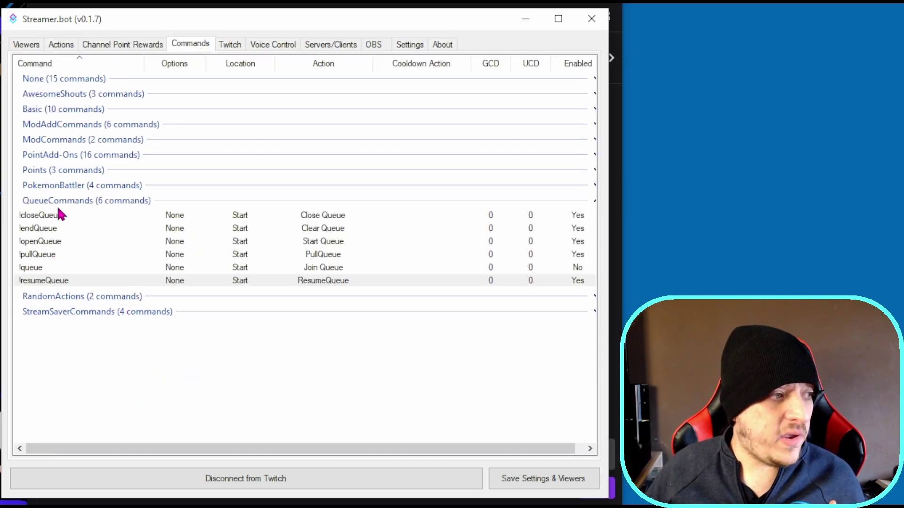
{"action": "left_click", "coordinate": [61, 216]}
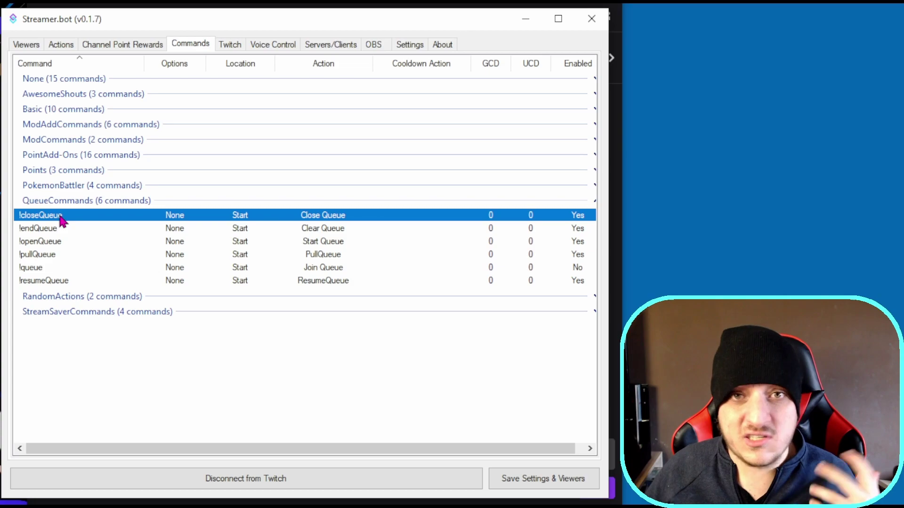
{"action": "left_click", "coordinate": [59, 233]}
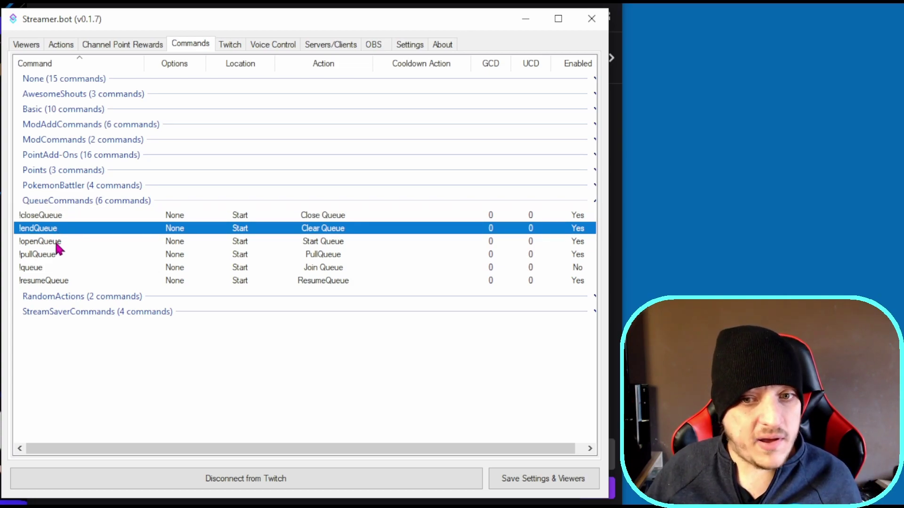
{"action": "left_click", "coordinate": [57, 241]}
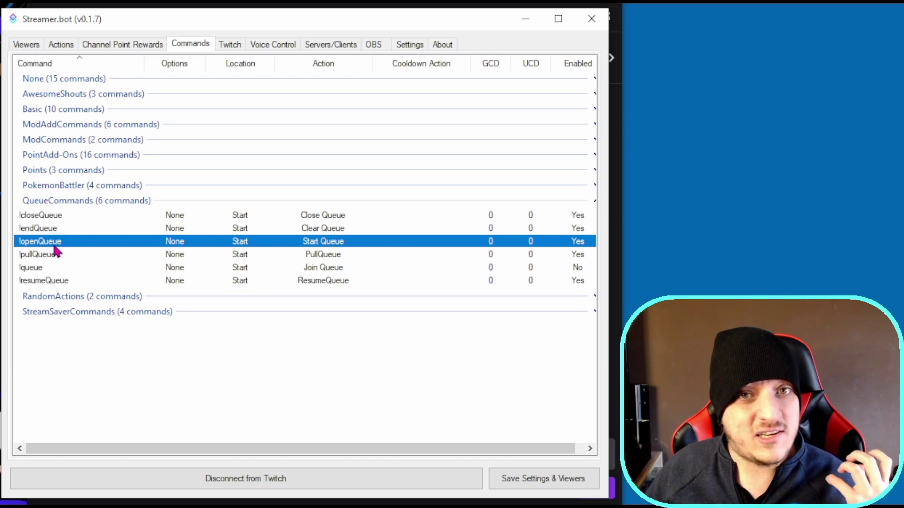
{"action": "left_click", "coordinate": [54, 257]}
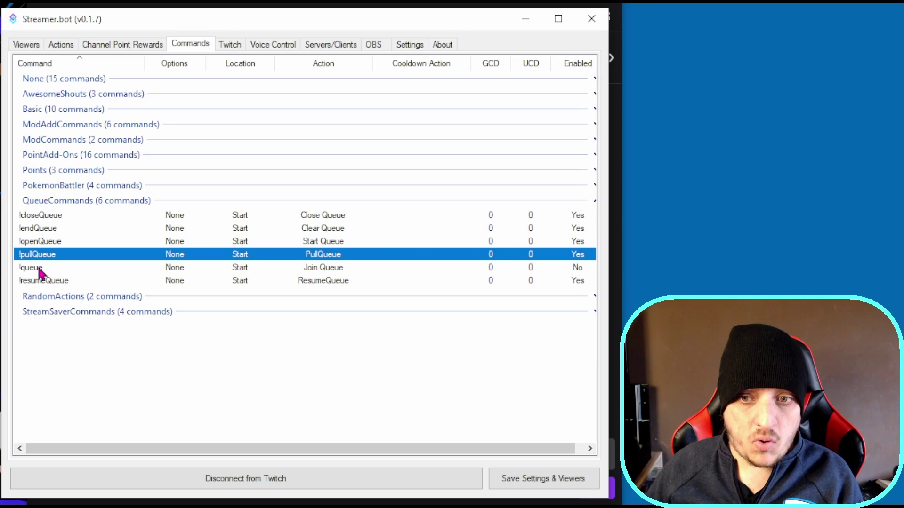
{"action": "left_click", "coordinate": [39, 269]}
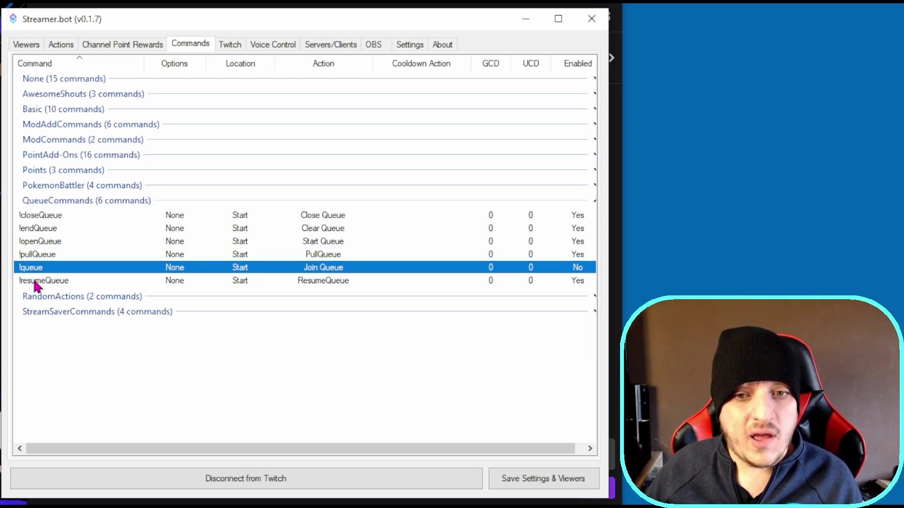
{"action": "left_click", "coordinate": [39, 283]}
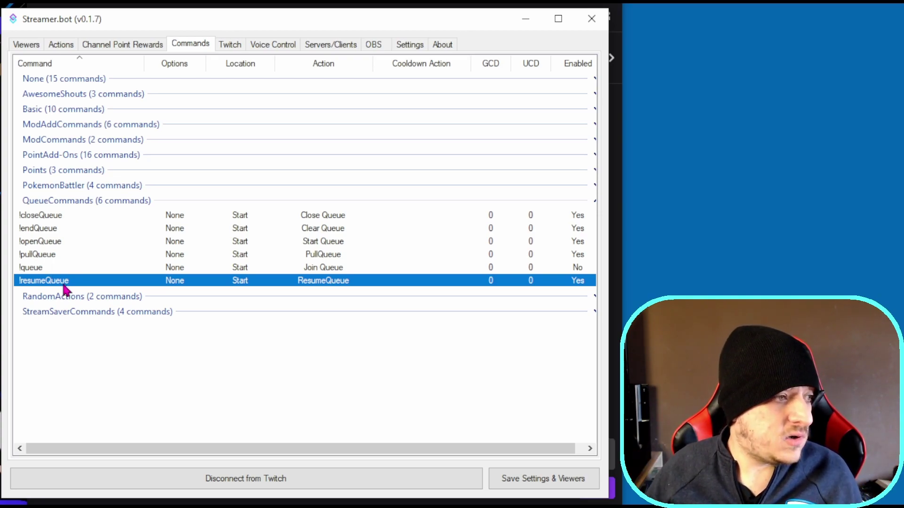
Check the Name That Pokemon reward (100 points, runs Join Queue) and the disabled !queue command.
{"action": "left_click", "coordinate": [109, 47]}
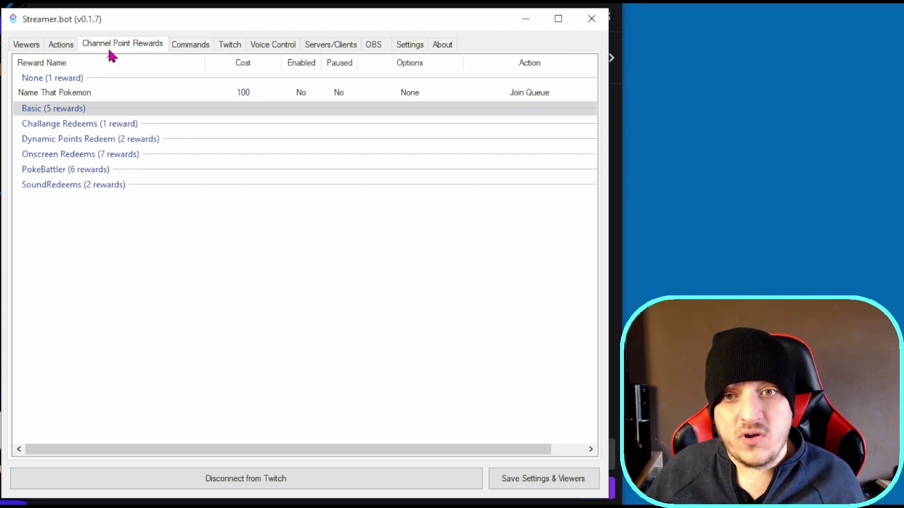
{"action": "left_click", "coordinate": [80, 93]}
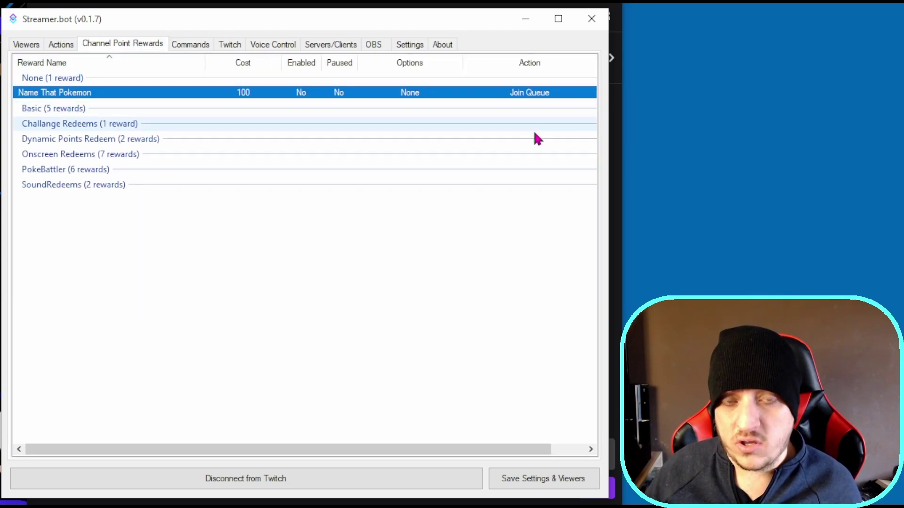
{"action": "left_click", "coordinate": [184, 45]}
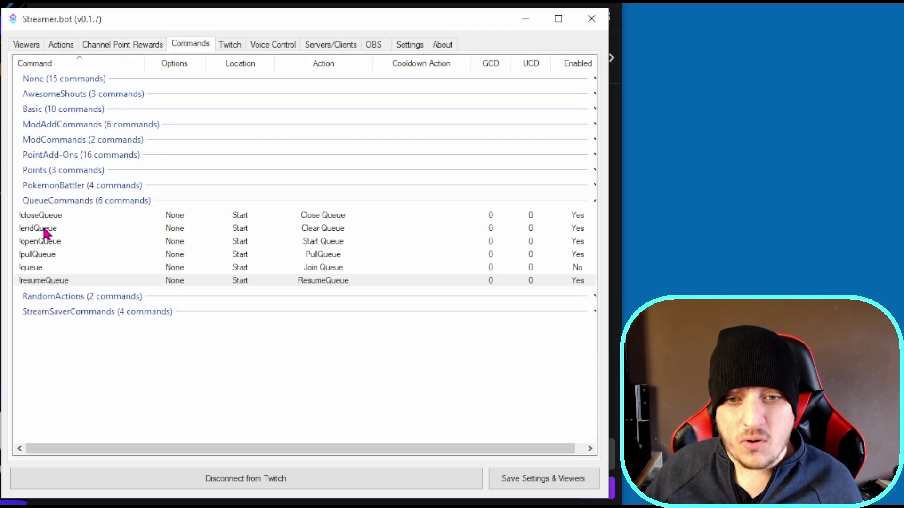
{"action": "left_click", "coordinate": [45, 268]}
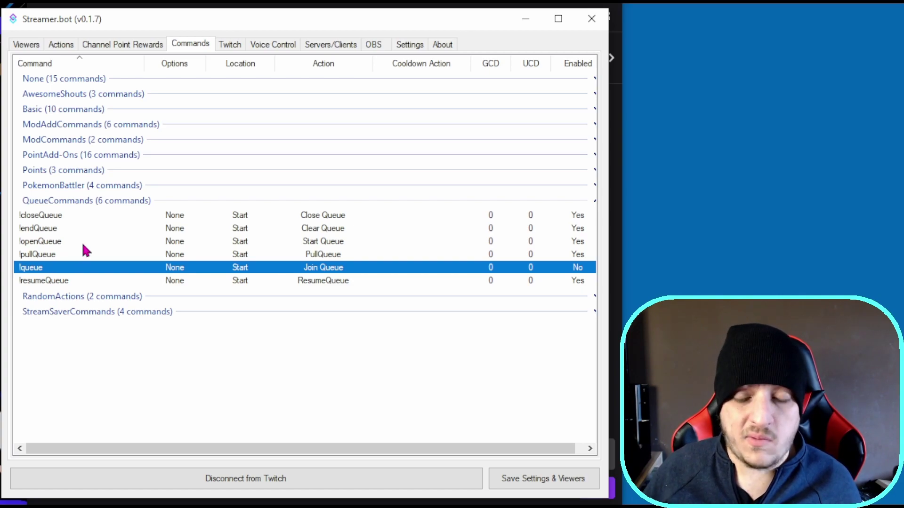
{"action": "left_click", "coordinate": [119, 45]}
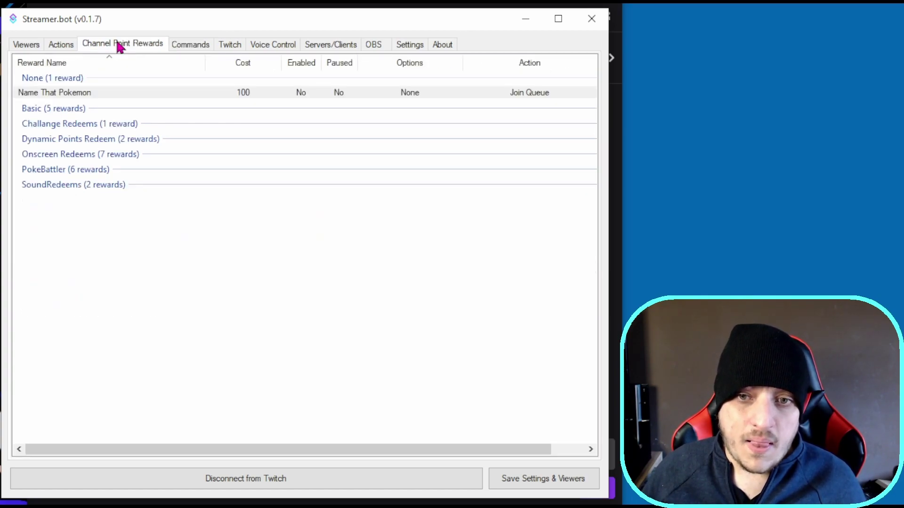
Inspect Clear Queue's steps that disable !queue and the Name That Pokemon reward.
{"action": "left_click", "coordinate": [61, 45]}
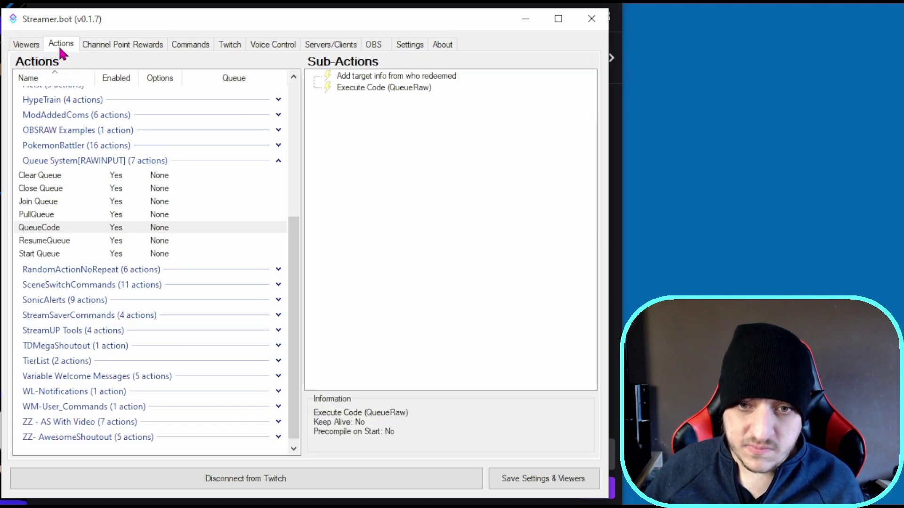
{"action": "left_click", "coordinate": [49, 179]}
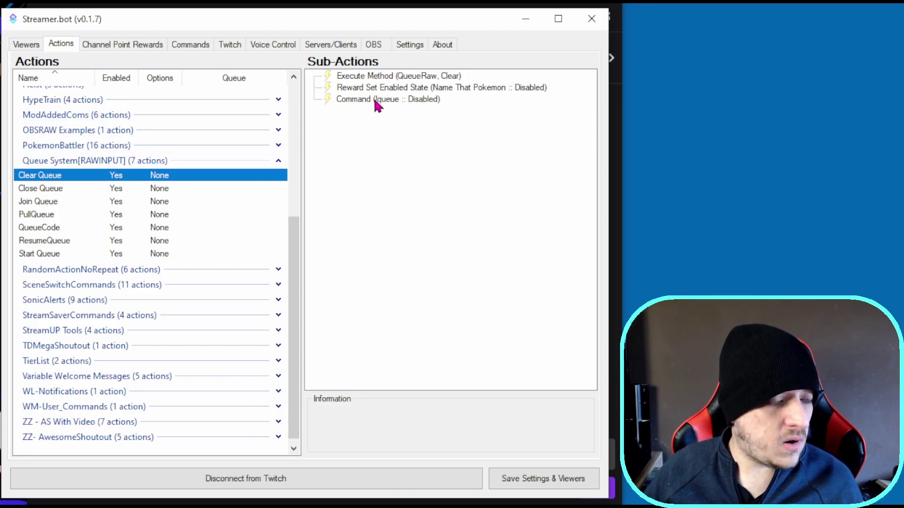
{"action": "left_click", "coordinate": [376, 101]}
{"action": "left_click", "coordinate": [376, 89]}
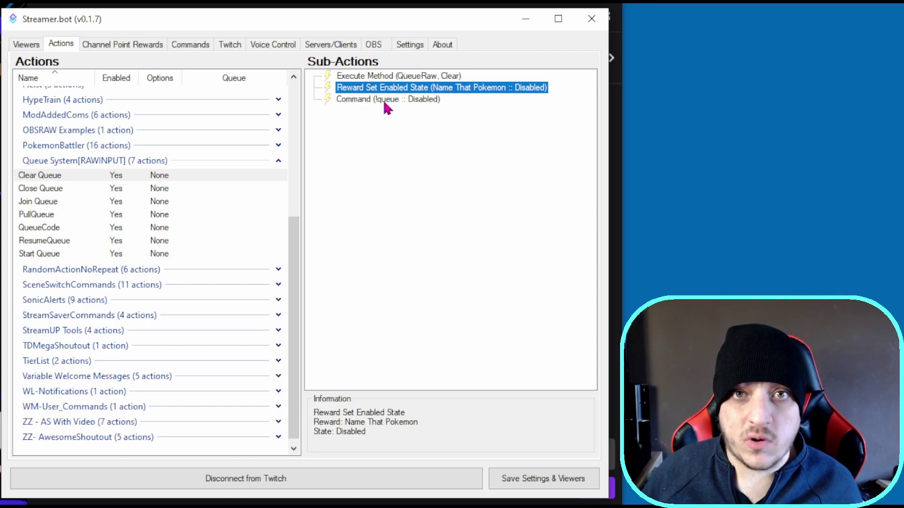
Review Close Queue, ResumeQueue, Start Queue, then Join Queue's %addQueue% and Execute Method (QueueRaw, Join) steps.
{"action": "left_click", "coordinate": [44, 189]}
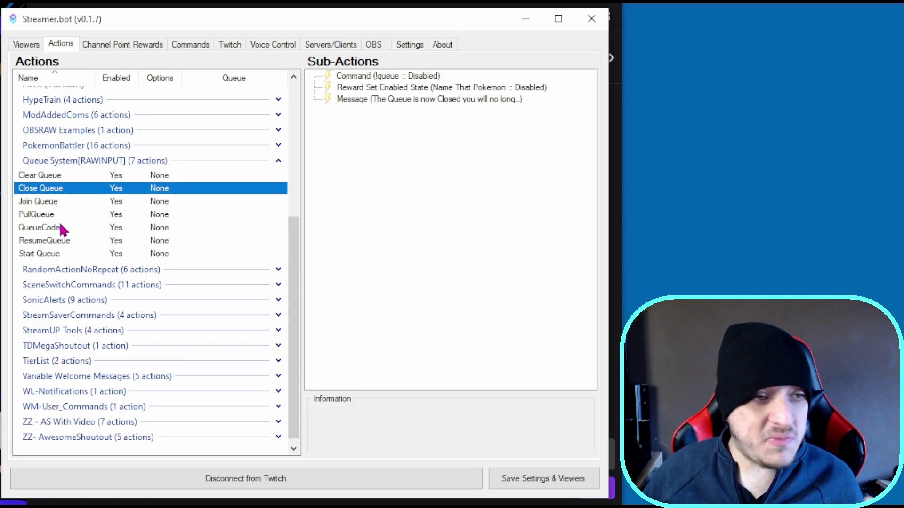
{"action": "left_click", "coordinate": [60, 241]}
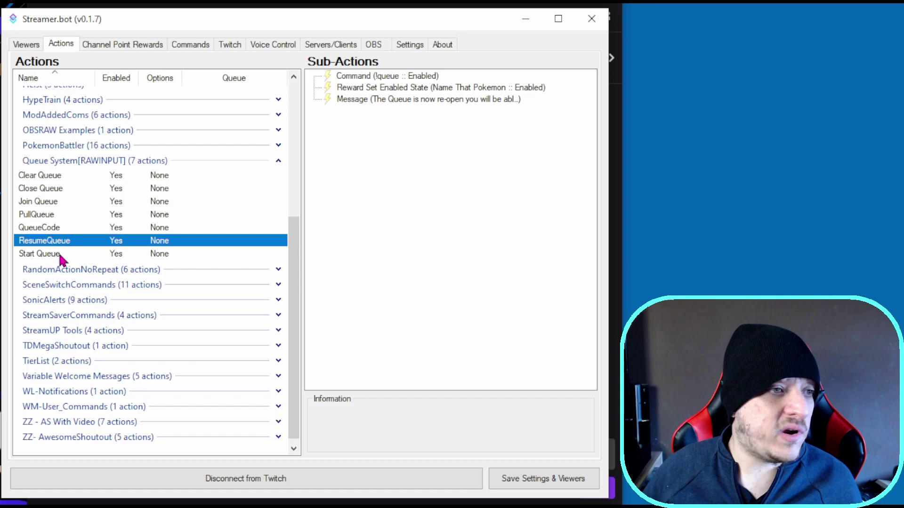
{"action": "left_click", "coordinate": [60, 254]}
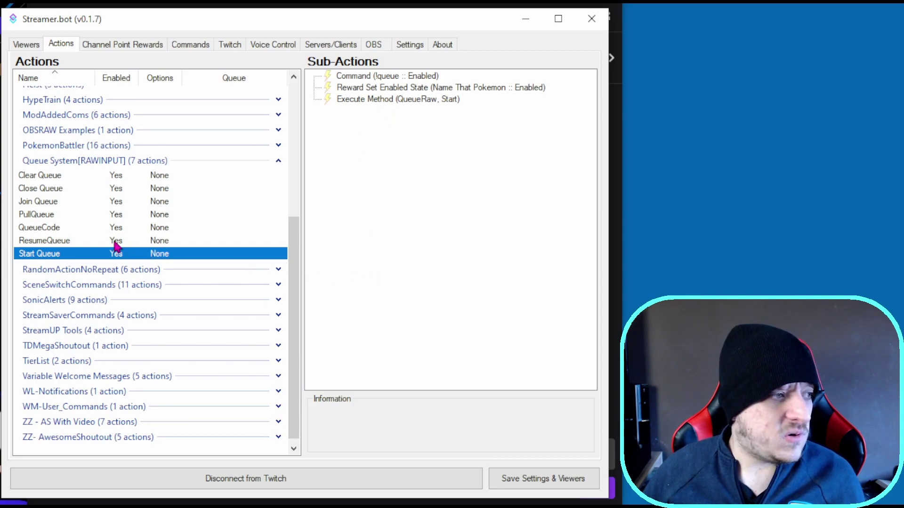
{"action": "left_click", "coordinate": [50, 201]}
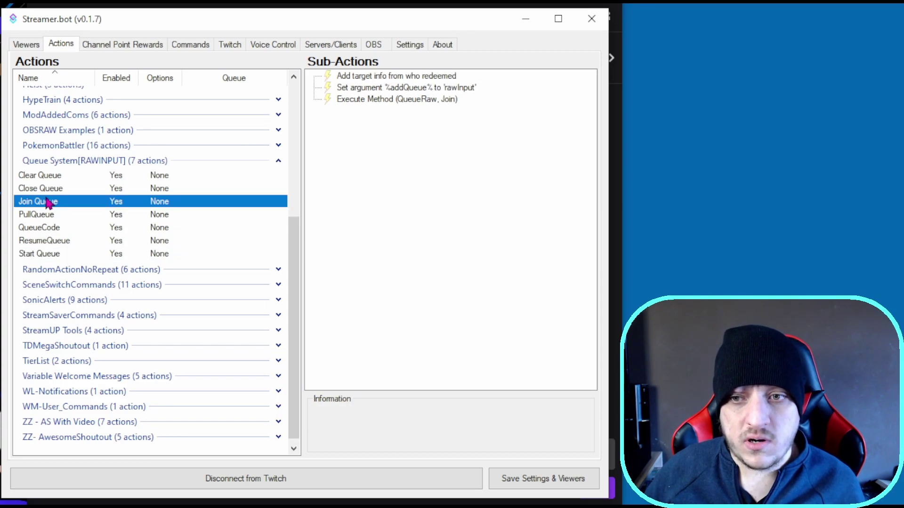
{"action": "left_click", "coordinate": [400, 100]}
{"action": "left_click", "coordinate": [400, 89]}
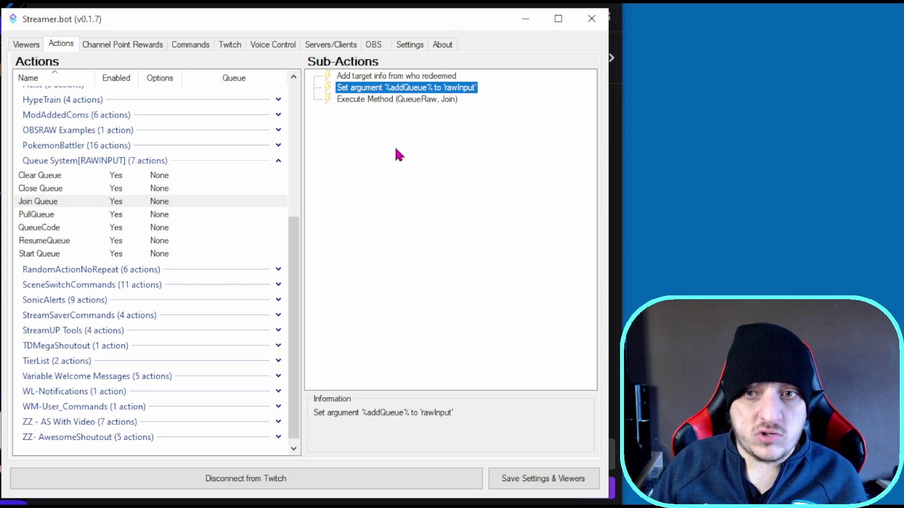
Open the !queue command's editor and cancel out without saving changes.
{"action": "left_click", "coordinate": [176, 43]}
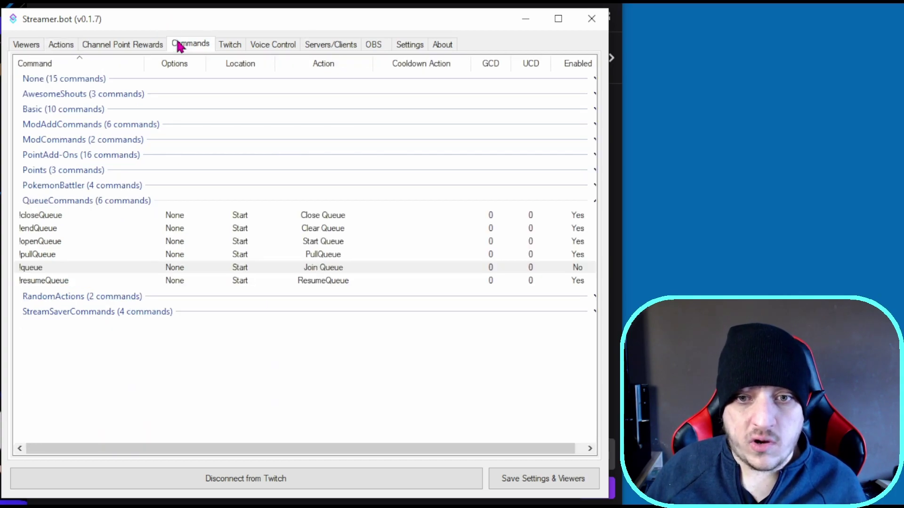
{"action": "double_click", "coordinate": [37, 270]}
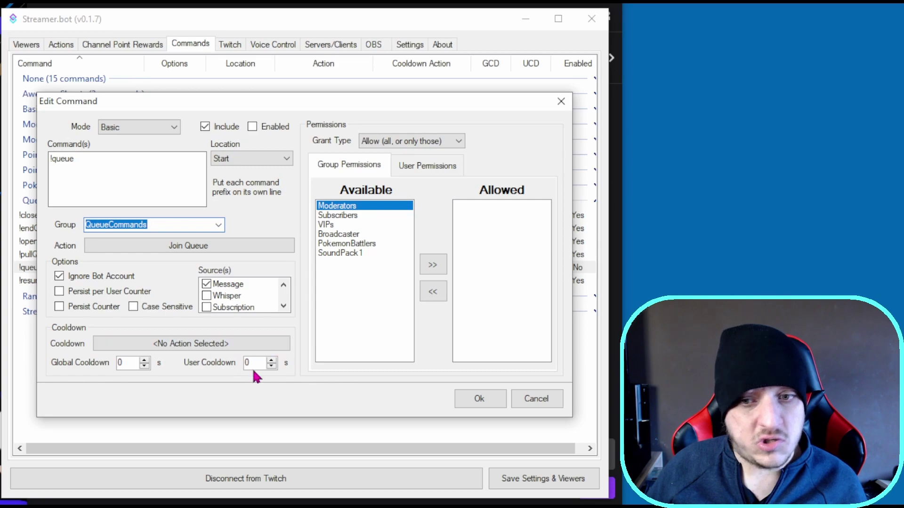
{"action": "left_click", "coordinate": [529, 398]}
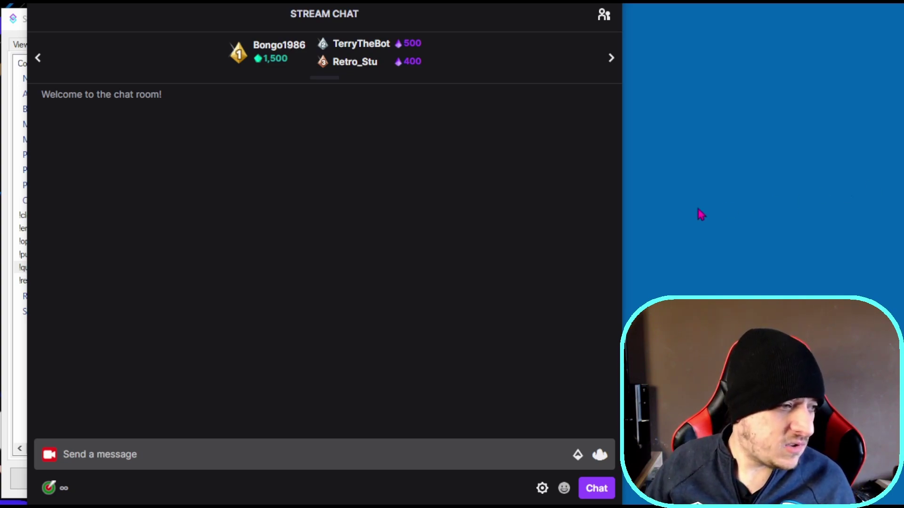
Send !openQueue in chat to open the queue.
{"action": "left_click", "coordinate": [109, 455]}
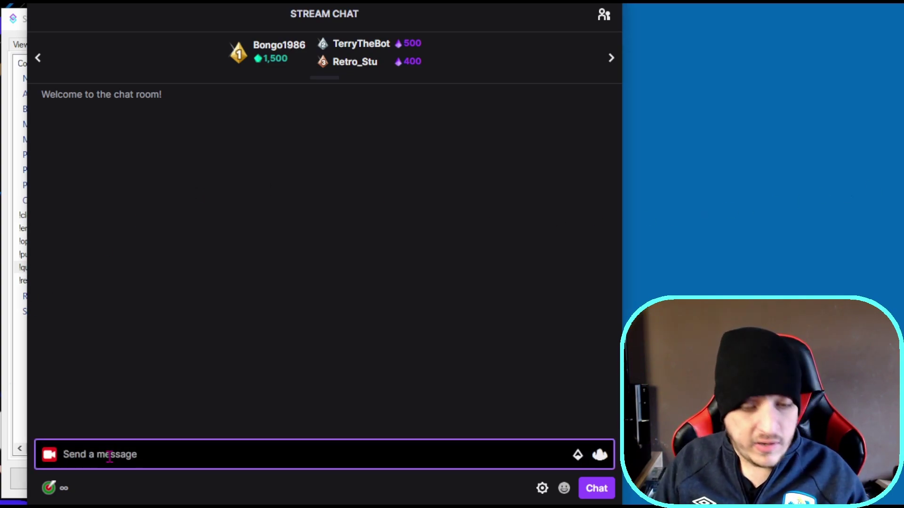
{"action": "type", "text": "!open"}
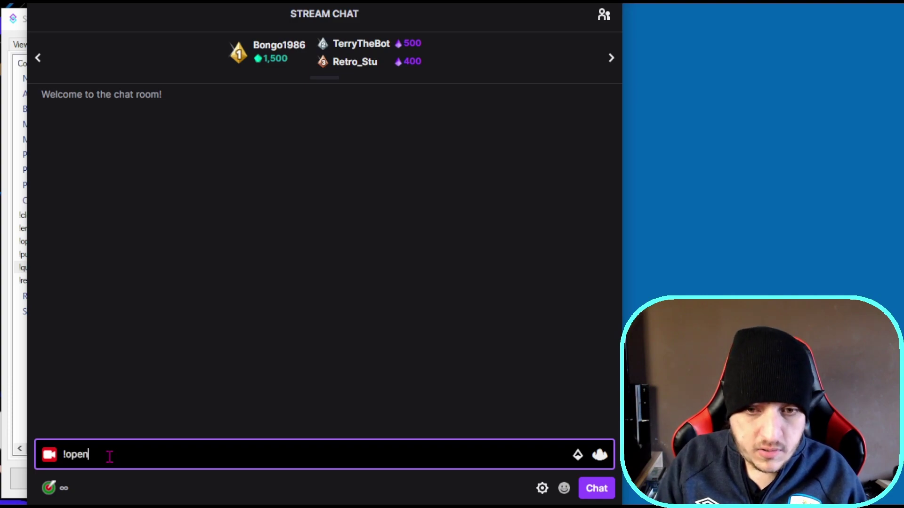
{"action": "type", "text": "Queue"}
{"action": "key", "text": "Return"}
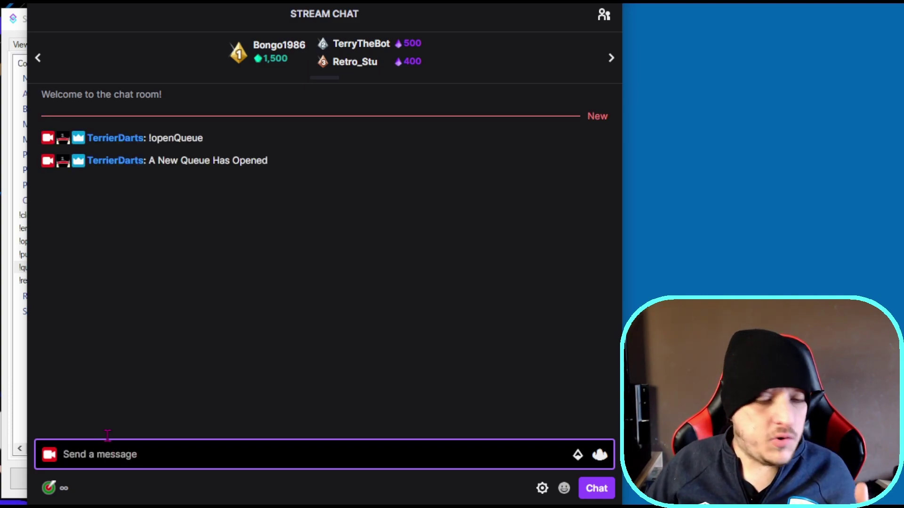
Redeem Name That Pokemon with the first two viewer names.
{"action": "left_click", "coordinate": [49, 486]}
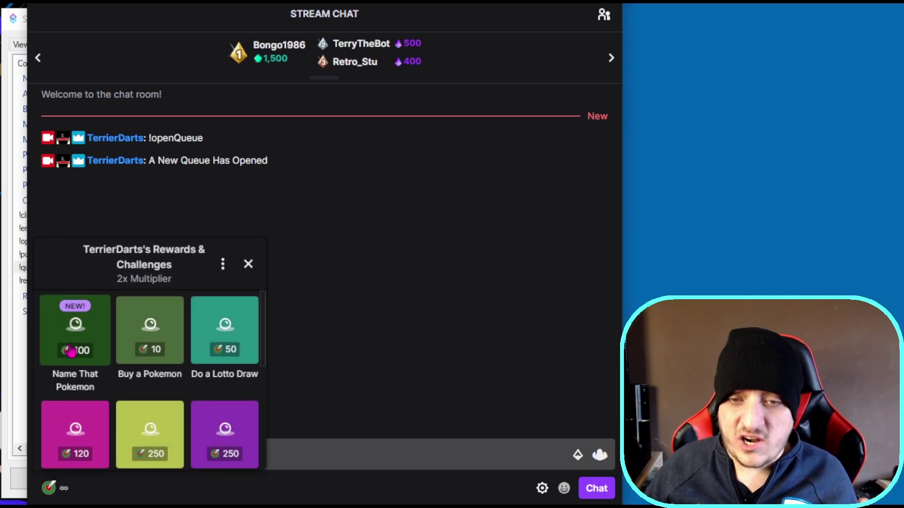
{"action": "left_click", "coordinate": [70, 350]}
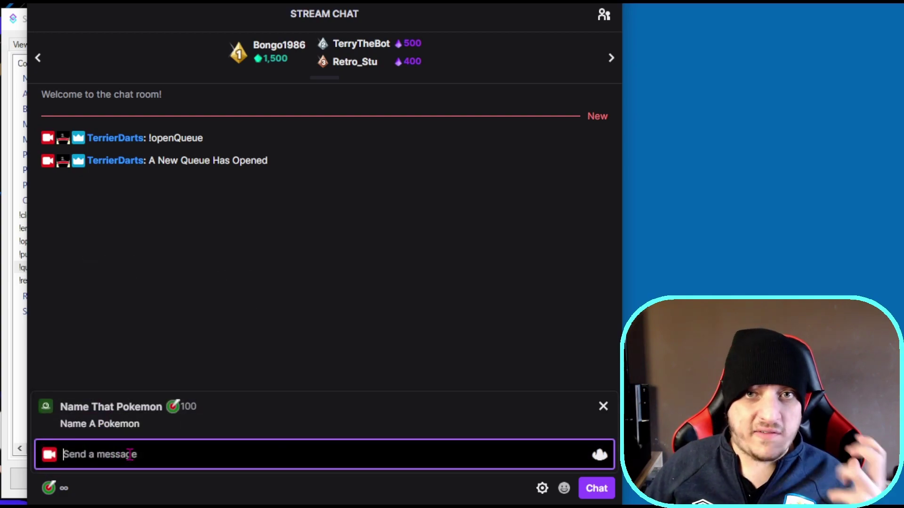
{"action": "type", "text": "Gow"}
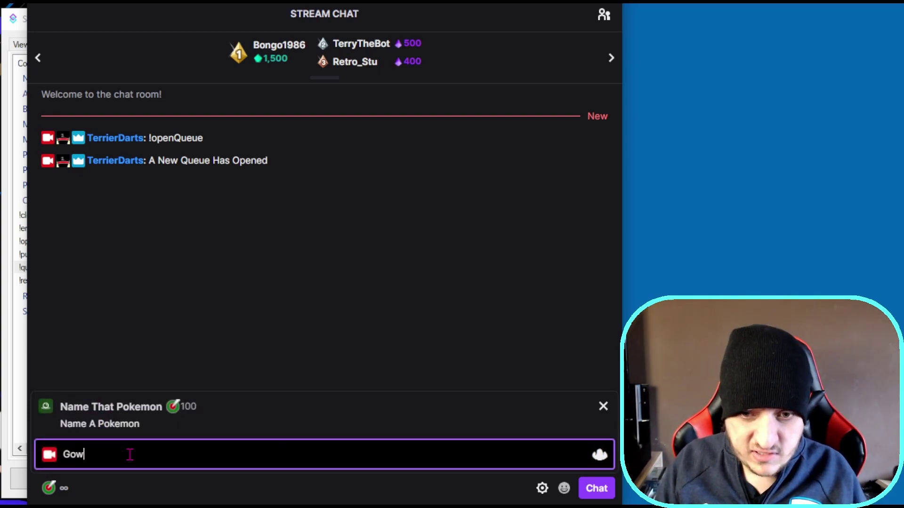
{"action": "key", "text": "BackSpace"}
{"action": "type", "text": "WMan"}
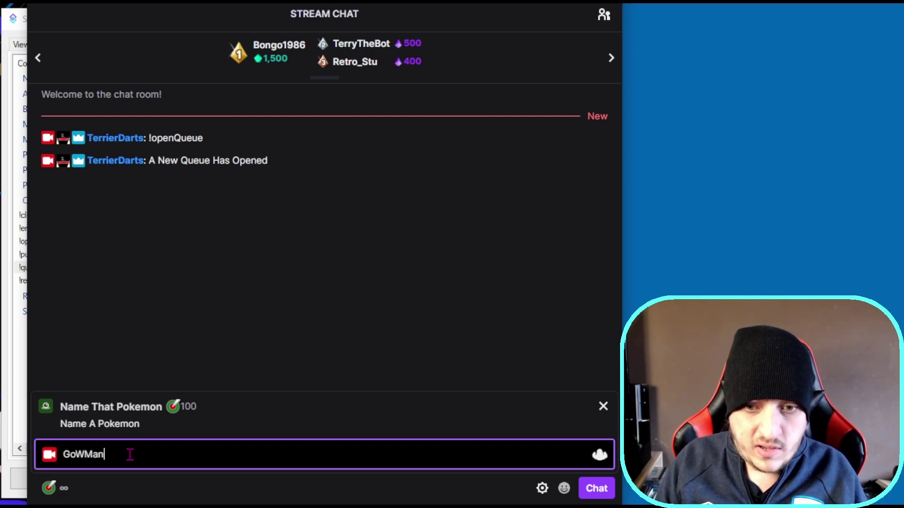
{"action": "key", "text": "Return"}
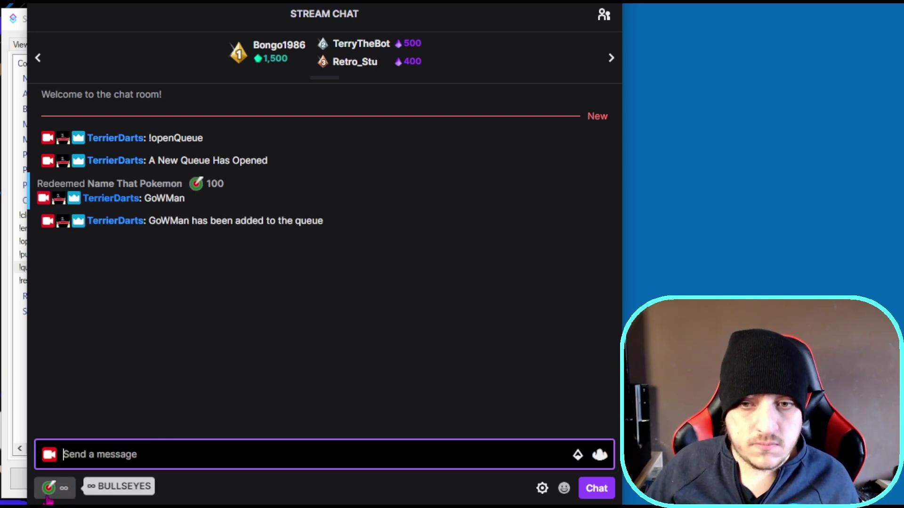
{"action": "left_click", "coordinate": [47, 492]}
{"action": "left_click", "coordinate": [231, 353]}
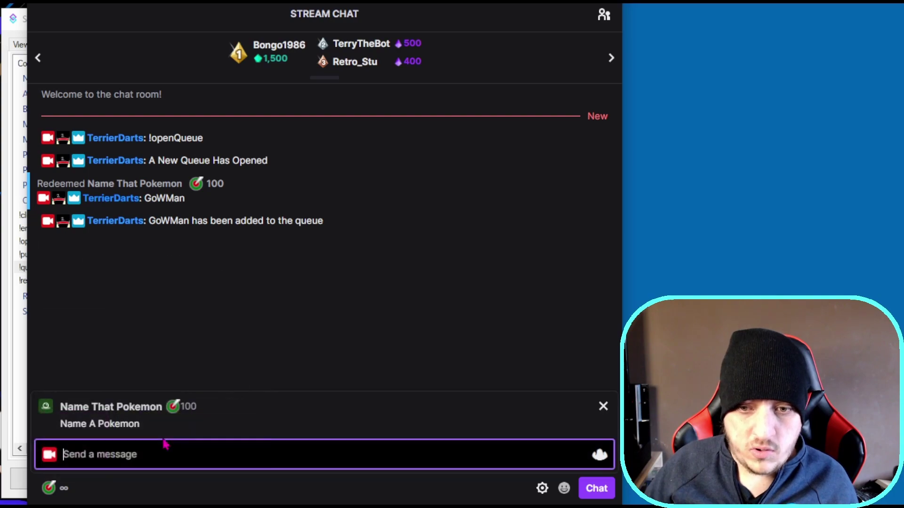
{"action": "type", "text": "B"}
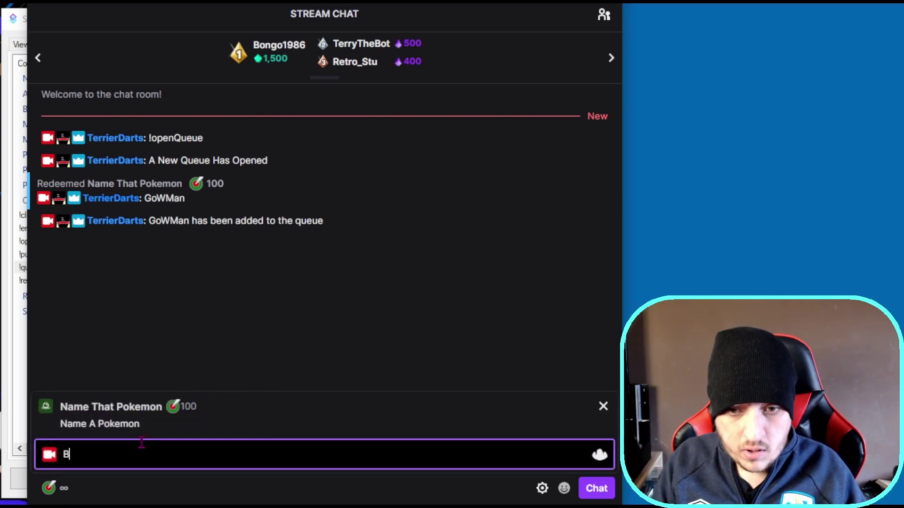
{"action": "type", "text": "ongo1986"}
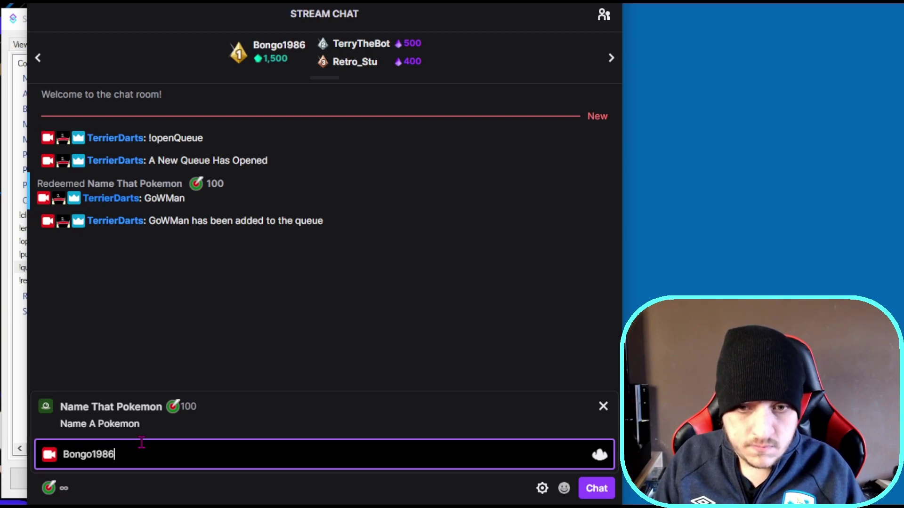
{"action": "key", "text": "Return"}
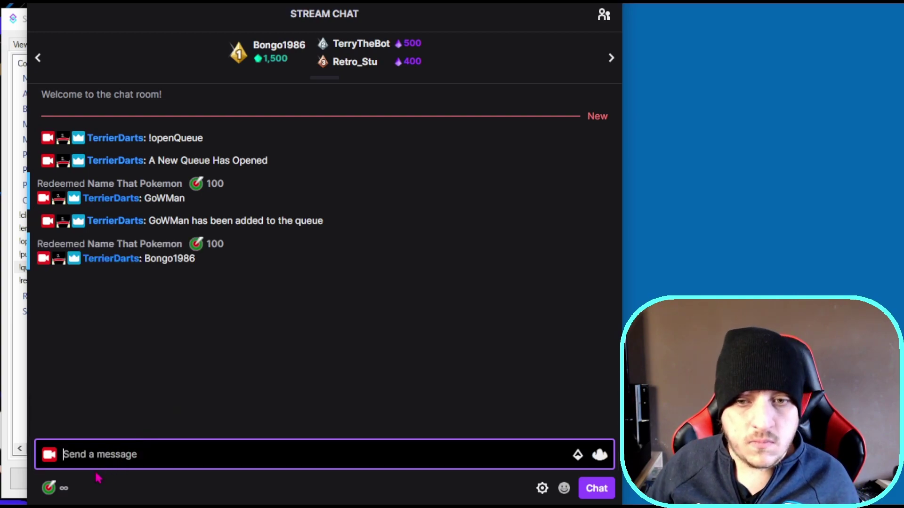
Redeem Name That Pokemon with the third and fourth viewer names.
{"action": "left_click", "coordinate": [49, 488]}
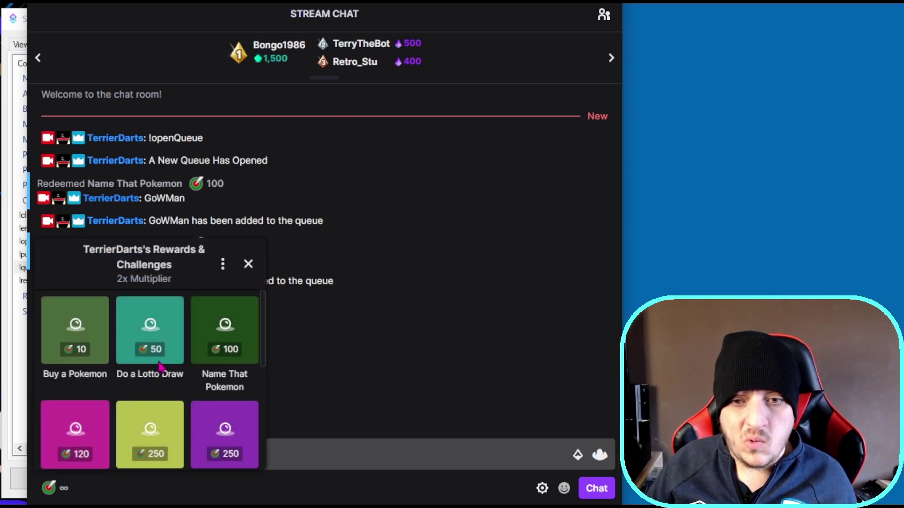
{"action": "left_click", "coordinate": [225, 329]}
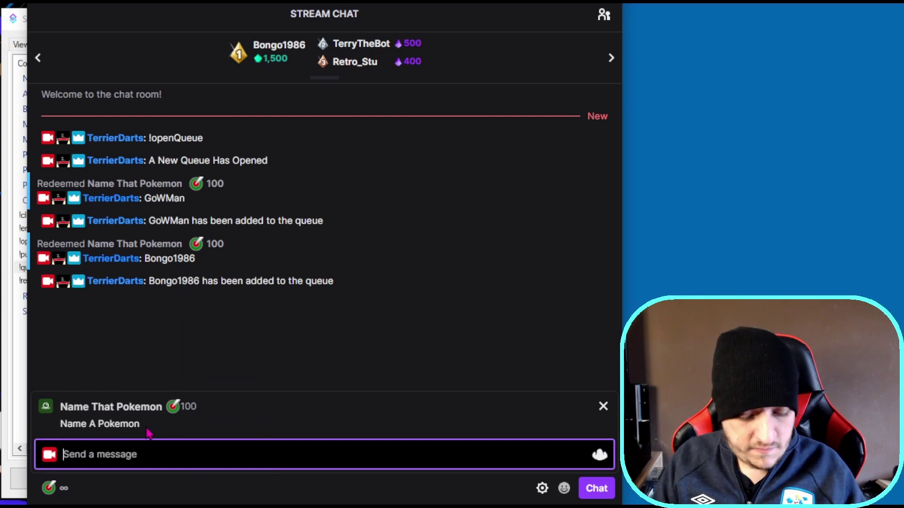
{"action": "type", "text": "Vr"}
{"action": "type", "text": "R"}
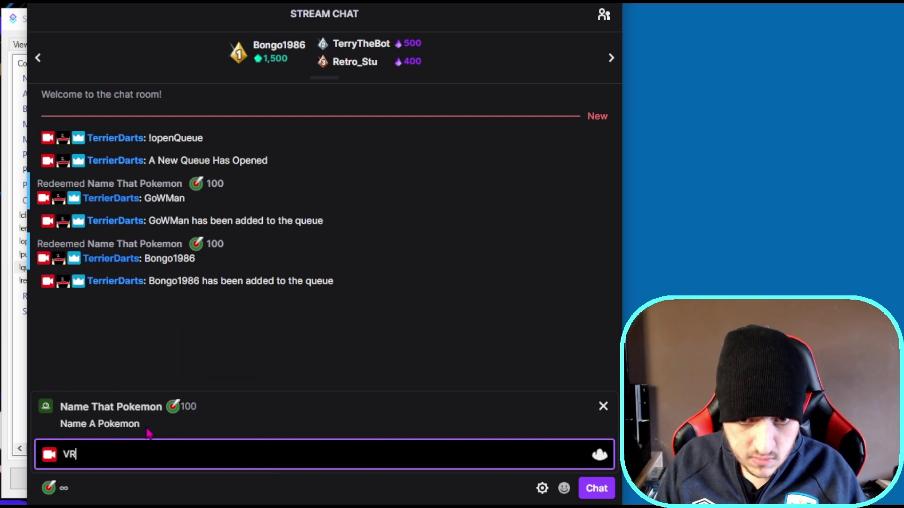
{"action": "type", "text": "Flad"}
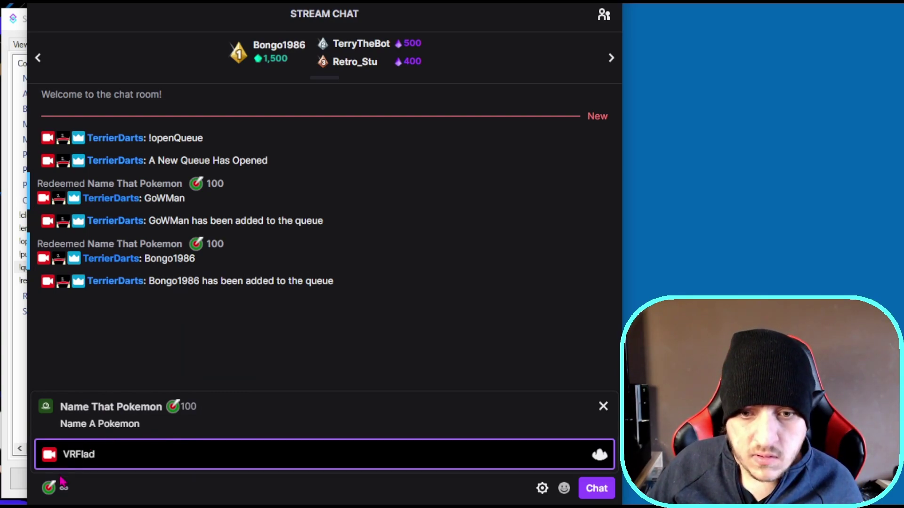
{"action": "left_click", "coordinate": [56, 490]}
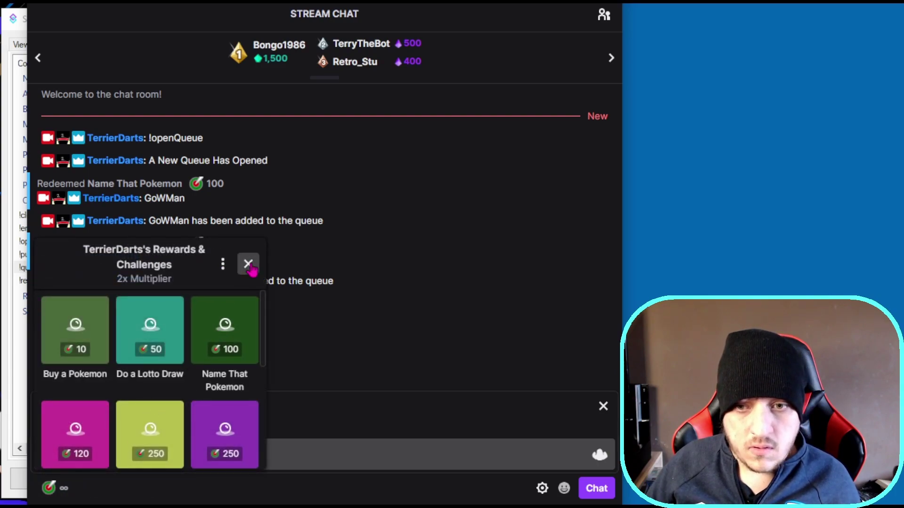
{"action": "left_click", "coordinate": [249, 263]}
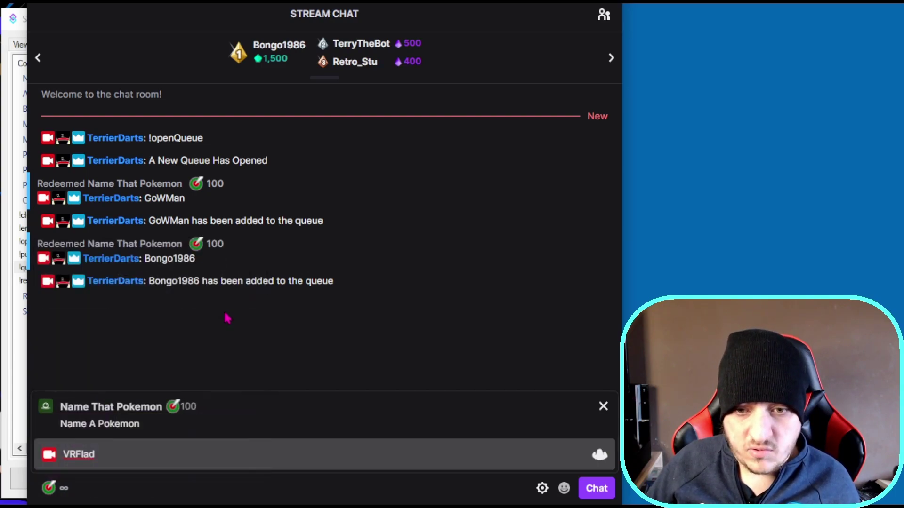
{"action": "left_click", "coordinate": [596, 488]}
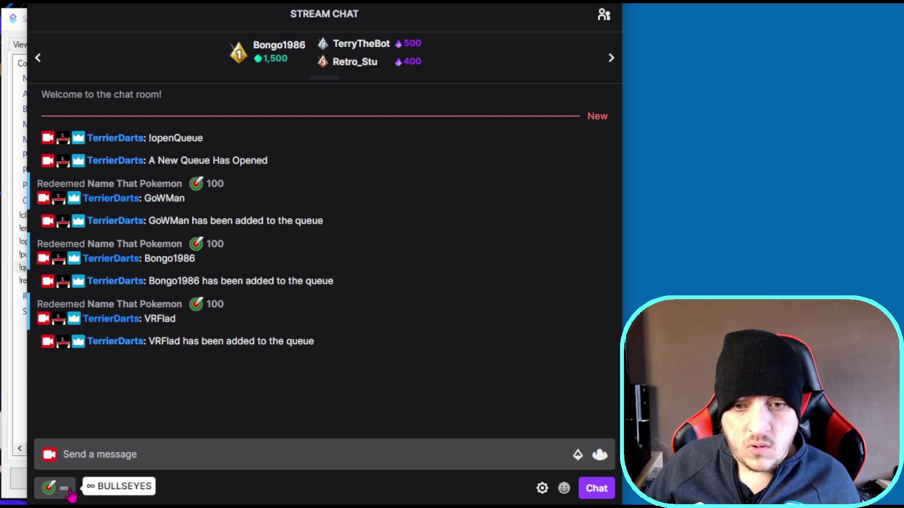
{"action": "left_click", "coordinate": [48, 488]}
{"action": "left_click", "coordinate": [227, 348]}
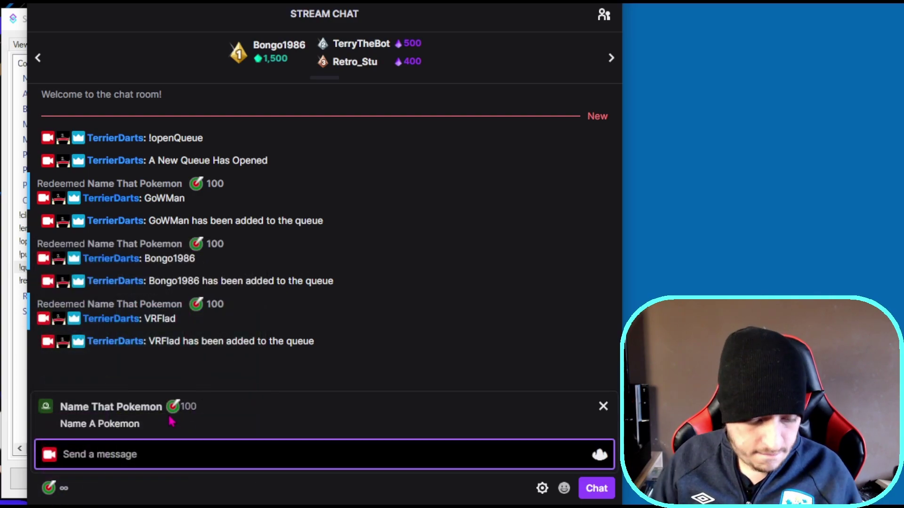
{"action": "type", "text": "AndiLipppi"}
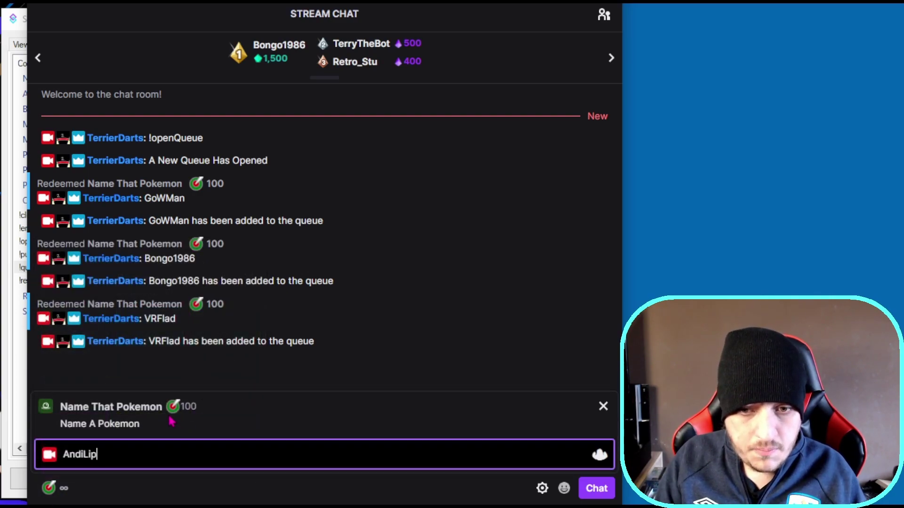
{"action": "key", "text": "BackSpace"}
{"action": "key", "text": "BackSpace"}
{"action": "type", "text": "i"}
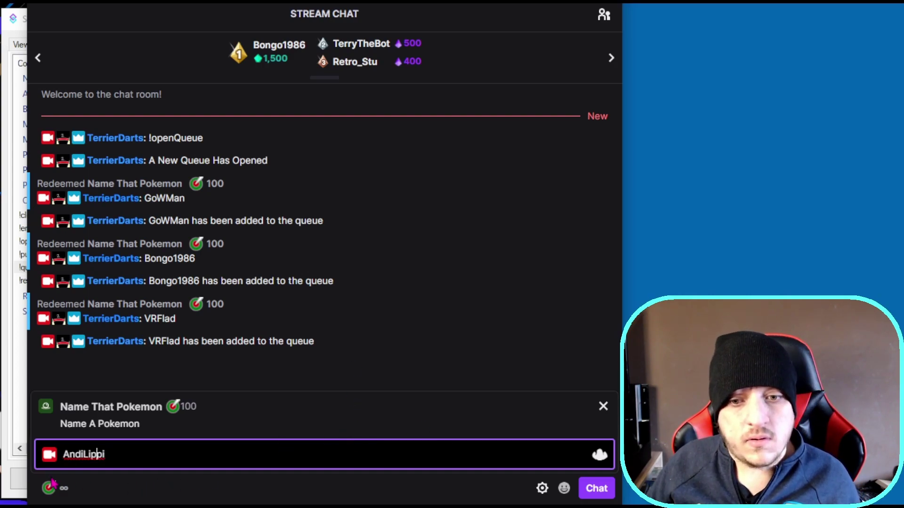
{"action": "key", "text": "Return"}
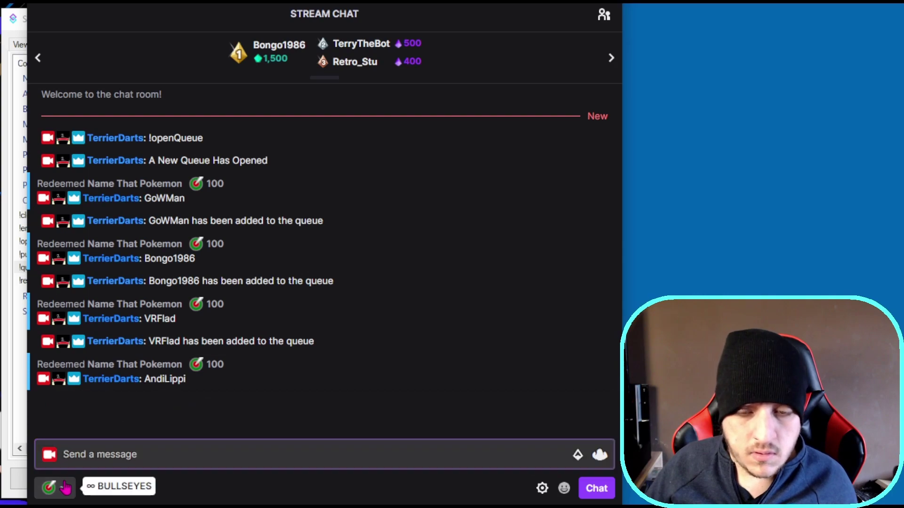
Redeem Name That Pokemon with the fifth and sixth viewer names.
{"action": "left_click", "coordinate": [49, 488]}
{"action": "left_click", "coordinate": [226, 339]}
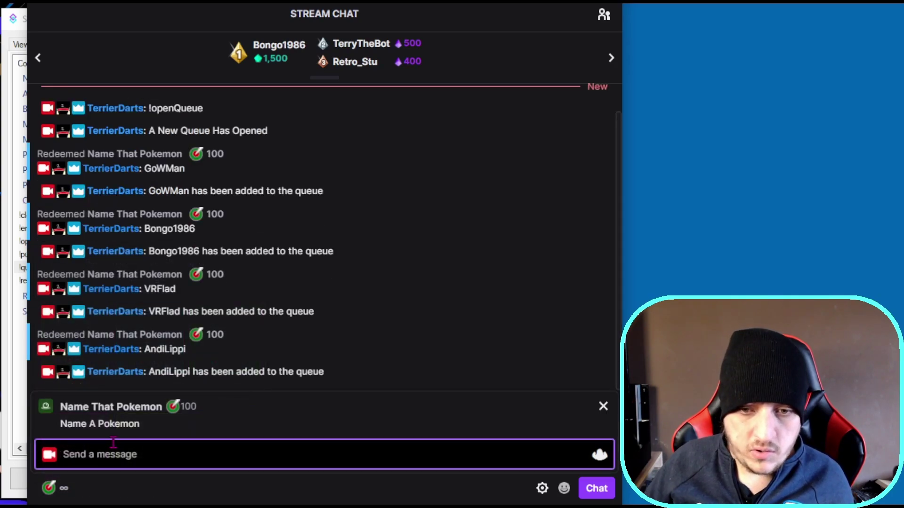
{"action": "type", "text": "Waldo"}
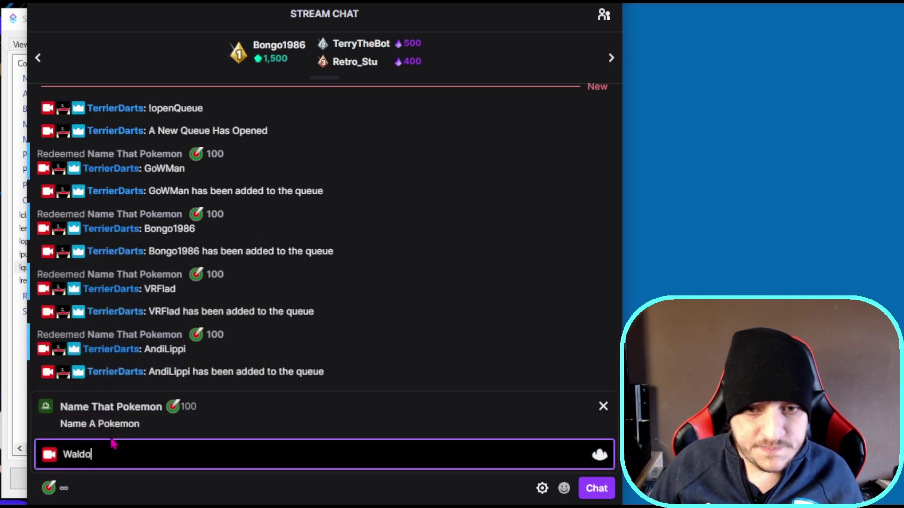
{"action": "type", "text": "an"}
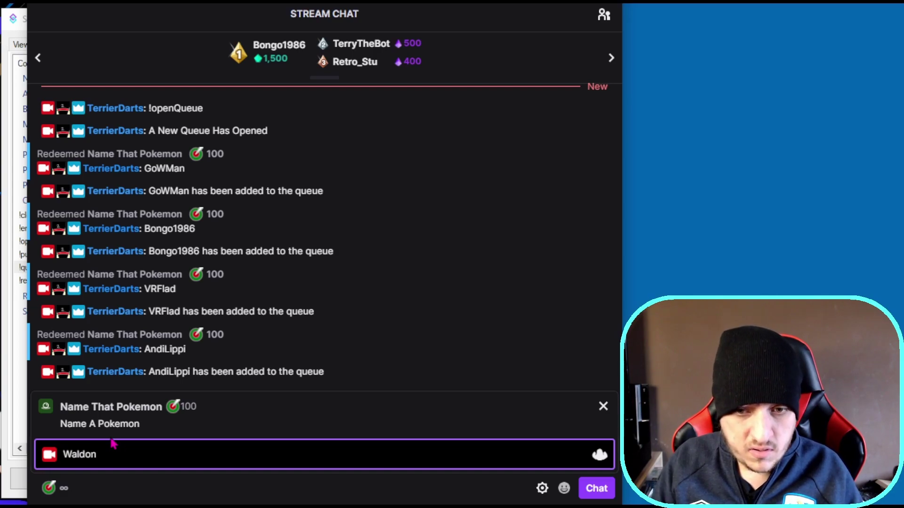
{"action": "key", "text": "BackSpace"}
{"action": "type", "text": "andFriends"}
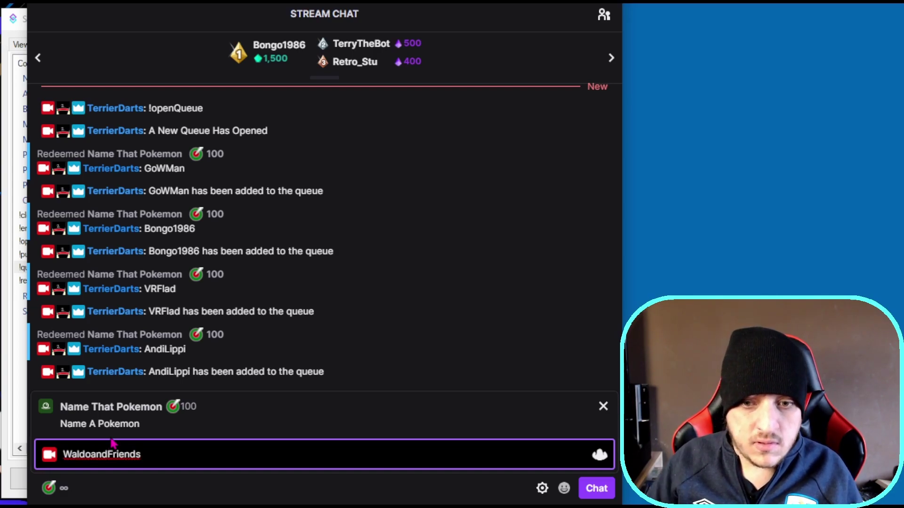
{"action": "key", "text": "Return"}
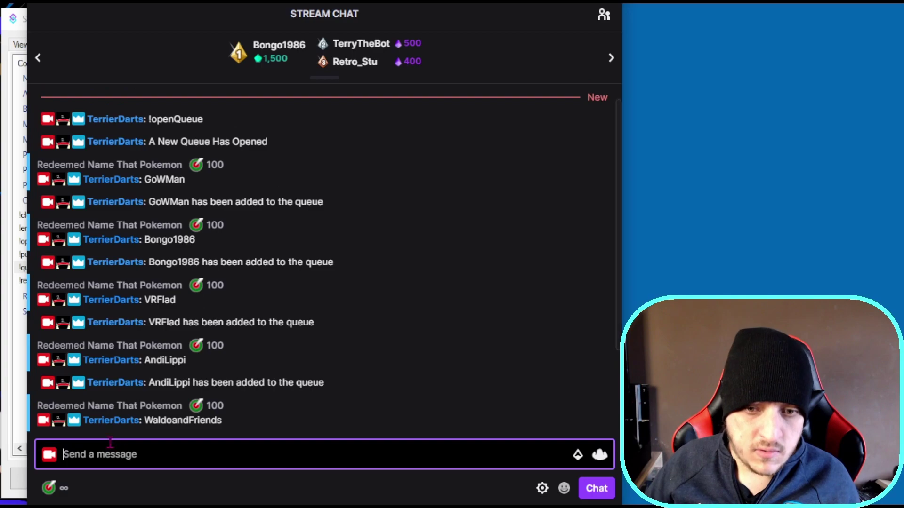
{"action": "left_click", "coordinate": [63, 489]}
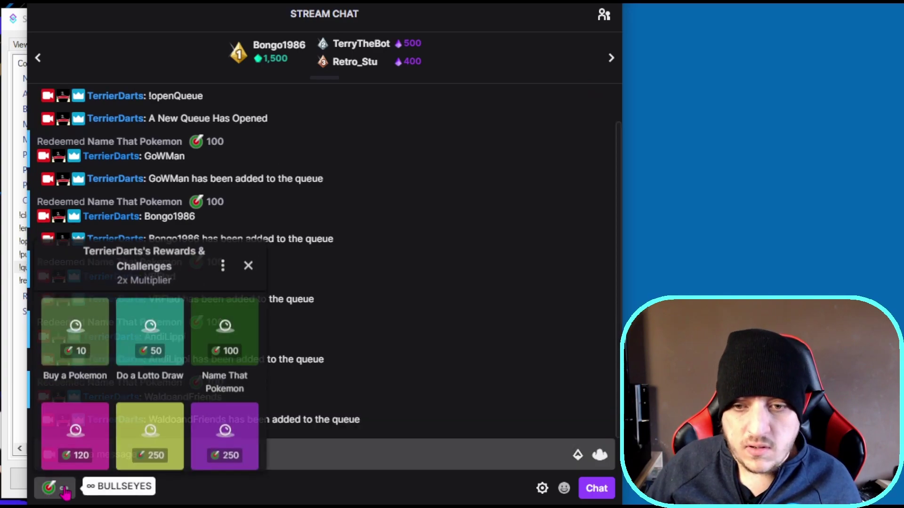
{"action": "left_click", "coordinate": [214, 329]}
{"action": "type", "text": "Ly"}
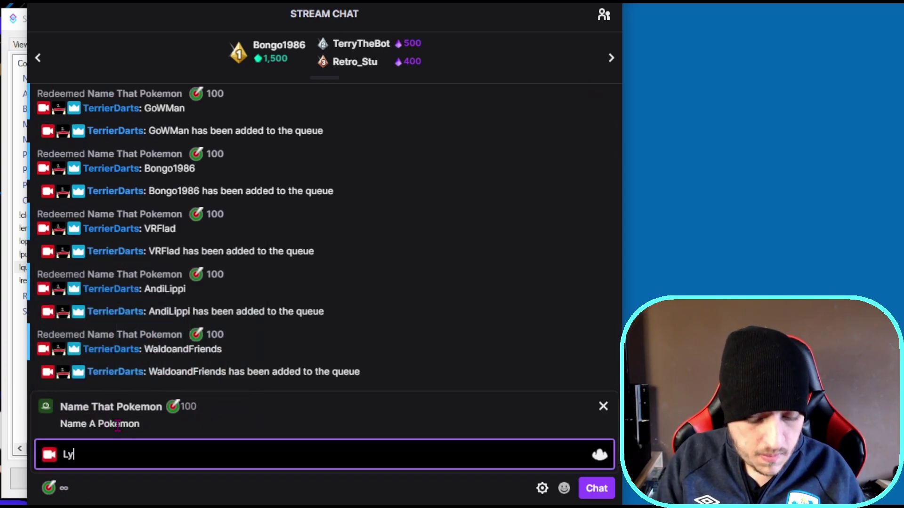
{"action": "type", "text": "fesaver"}
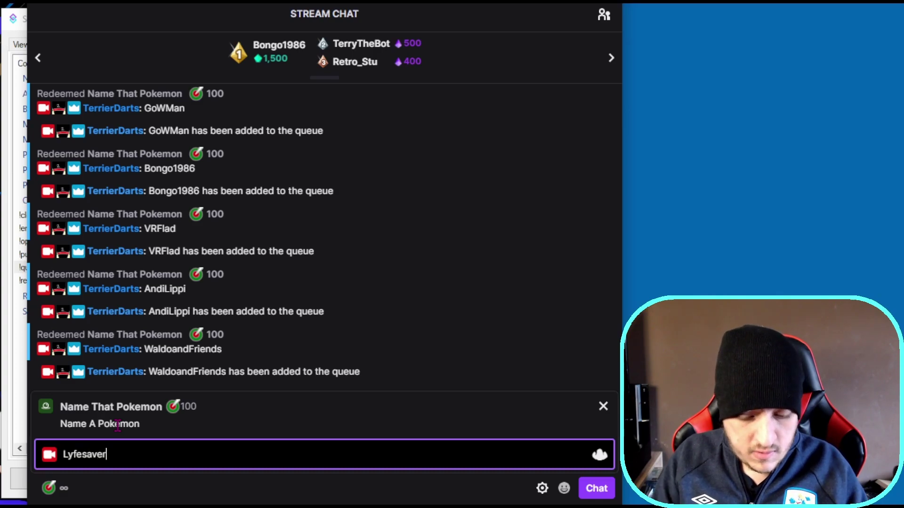
{"action": "type", "text": "74"}
{"action": "key", "text": "Return"}
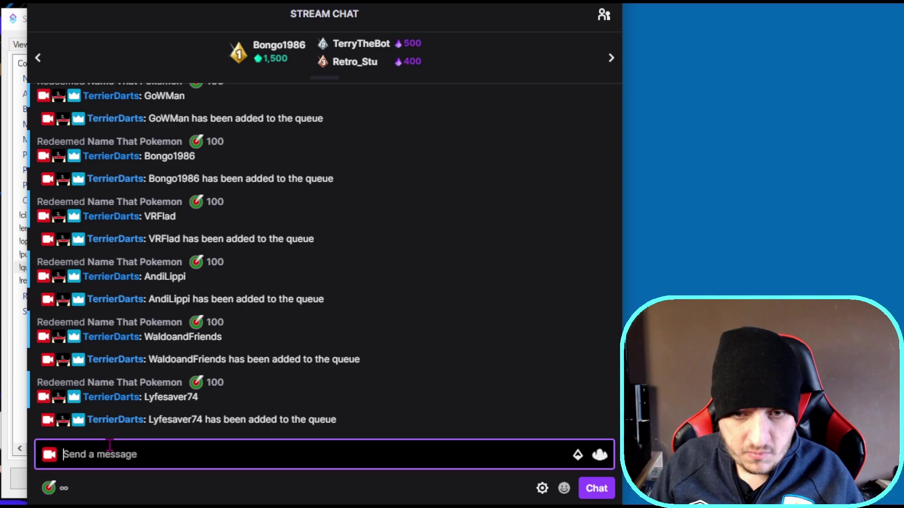
Send the !pullQueue command in chat four times in a row.
{"action": "key", "text": "Up"}
{"action": "key", "text": "Up"}
{"action": "key", "text": "Up"}
{"action": "key", "text": "Up"}
{"action": "key", "text": "Up"}
{"action": "key", "text": "Up"}
{"action": "key", "text": "Up"}
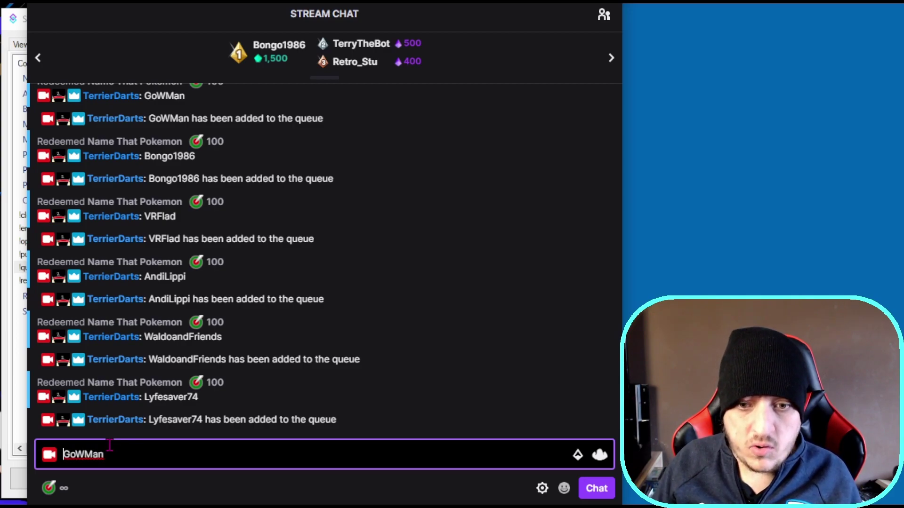
{"action": "key", "text": "Down"}
{"action": "key", "text": "Down"}
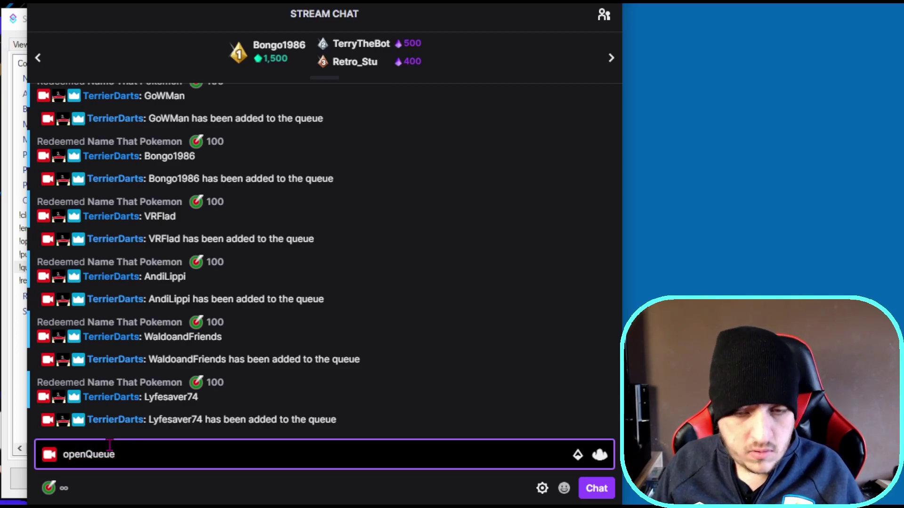
{"action": "type", "text": "!pul"}
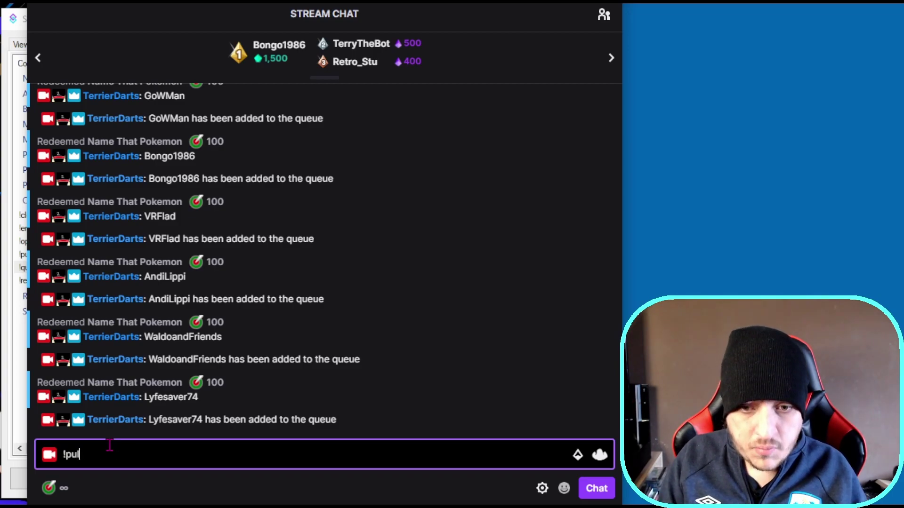
{"action": "type", "text": "lQueue"}
{"action": "key", "text": "BackSpace"}
{"action": "key", "text": "BackSpace"}
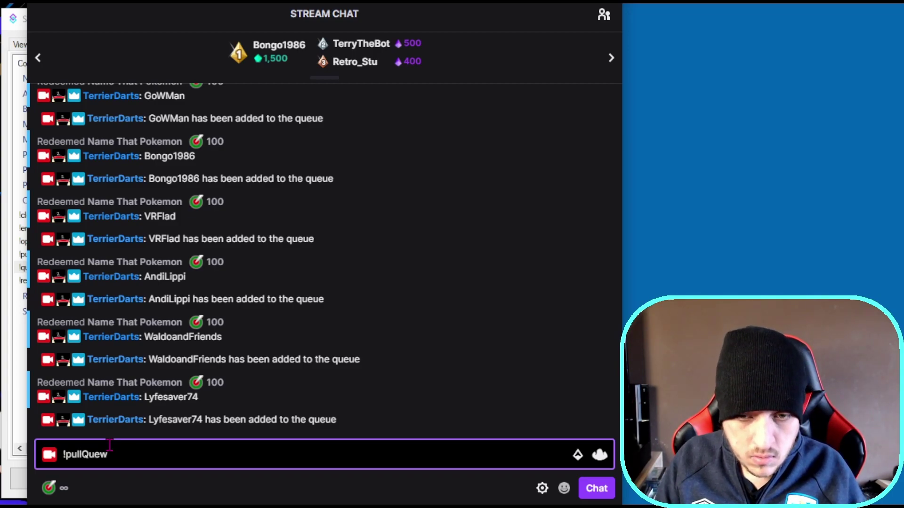
{"action": "type", "text": "ue"}
{"action": "key", "text": "Return"}
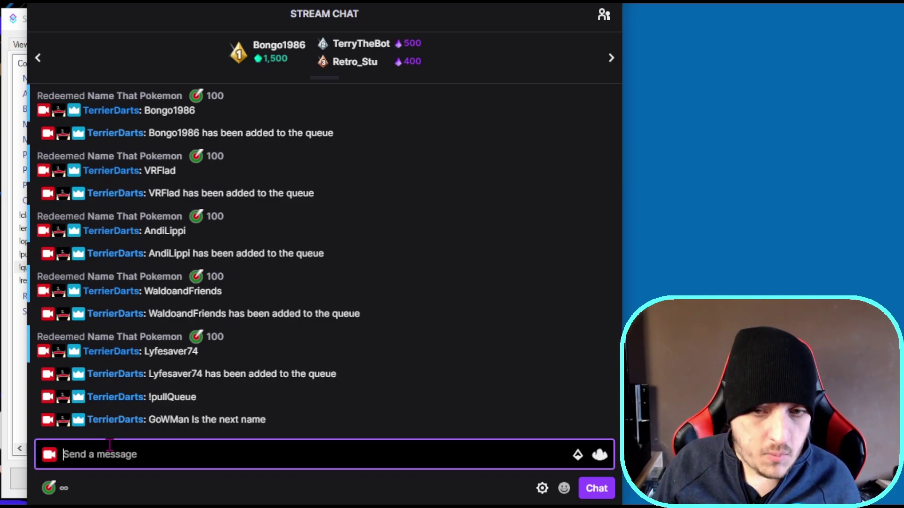
{"action": "key", "text": "Up"}
{"action": "key", "text": "Return"}
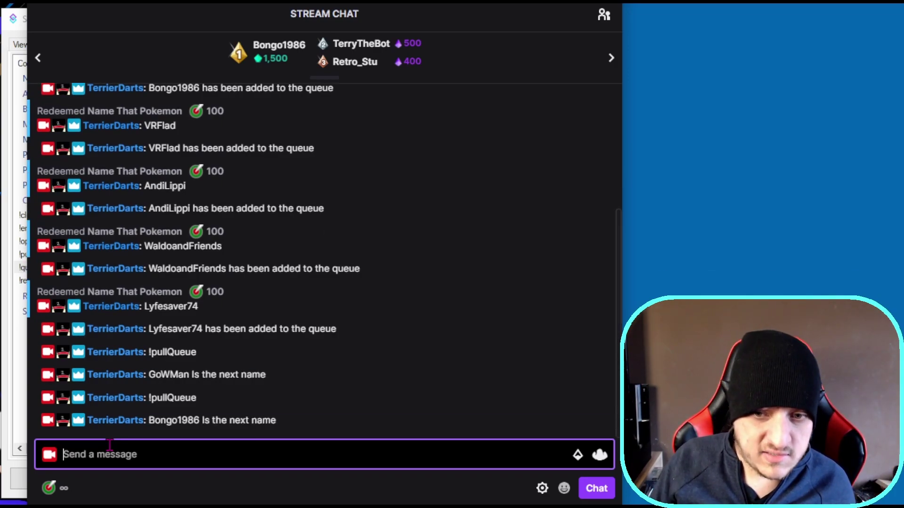
{"action": "key", "text": "Up"}
{"action": "key", "text": "Return"}
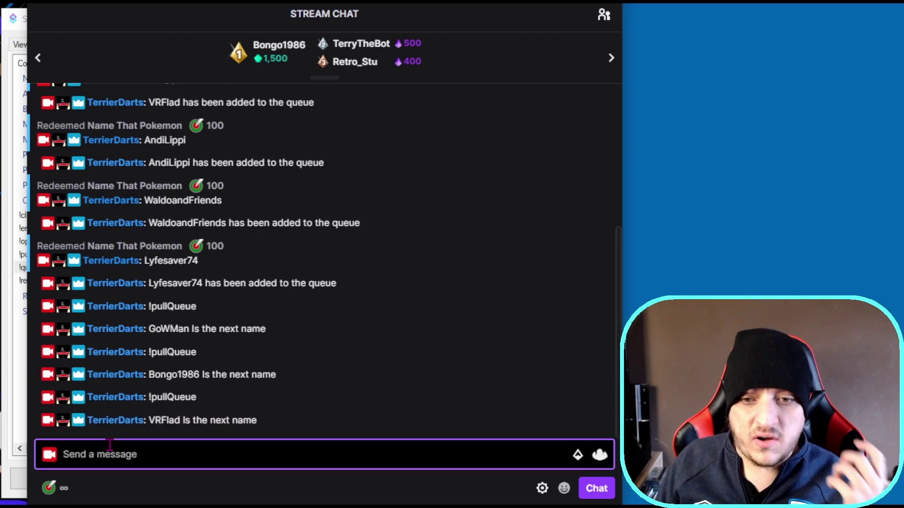
{"action": "key", "text": "Up"}
{"action": "key", "text": "Return"}
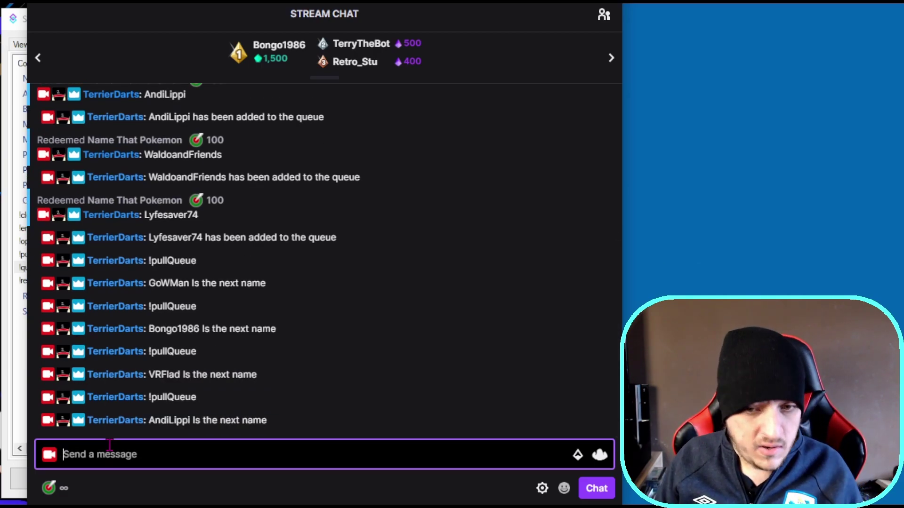
Send !closeQueue to stop new joins and check the channel points rewards list.
{"action": "type", "text": "!close"}
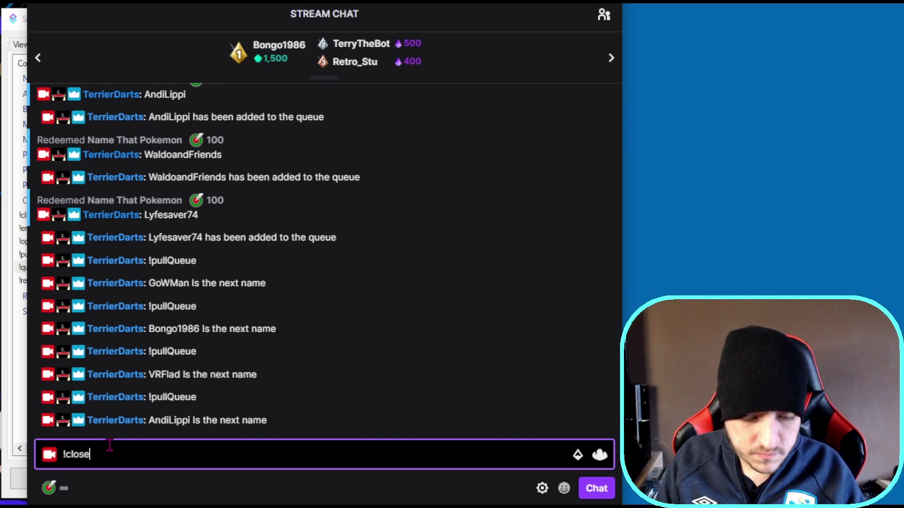
{"action": "type", "text": "Queu"}
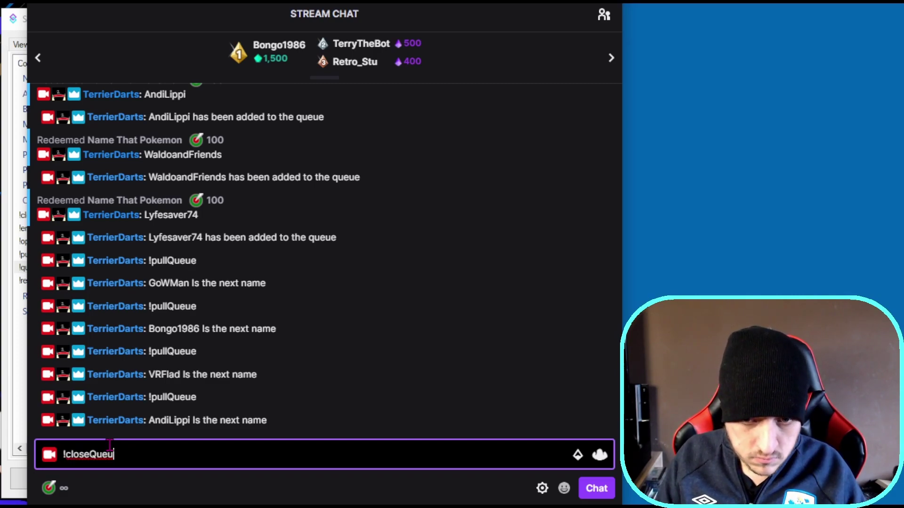
{"action": "key", "text": "BackSpace"}
{"action": "type", "text": "ue"}
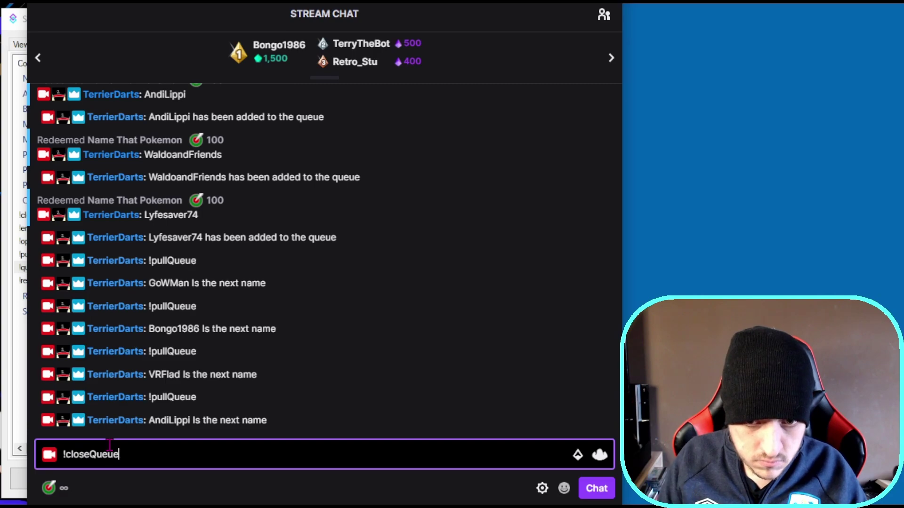
{"action": "key", "text": "Return"}
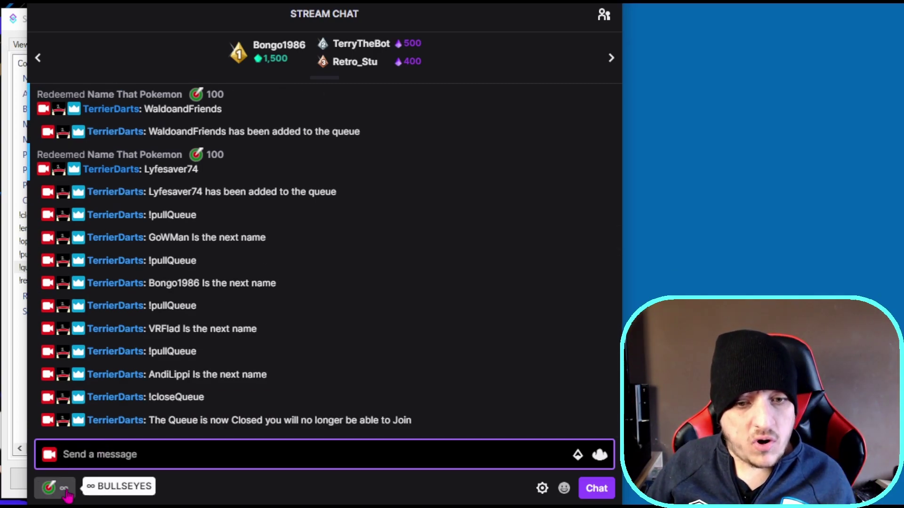
{"action": "left_click", "coordinate": [48, 488]}
{"action": "scroll", "coordinate": [121, 347], "scroll_direction": "down", "scroll_amount": 3}
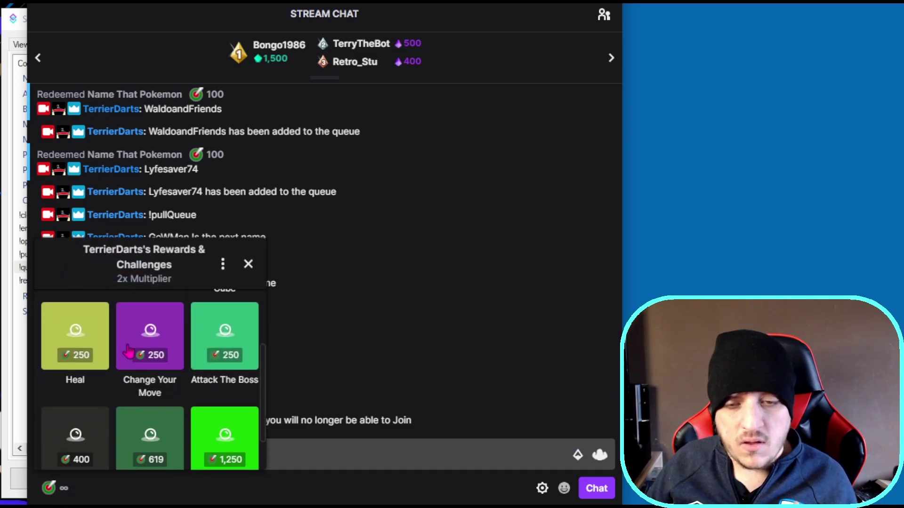
{"action": "scroll", "coordinate": [147, 373], "scroll_direction": "up", "scroll_amount": 5}
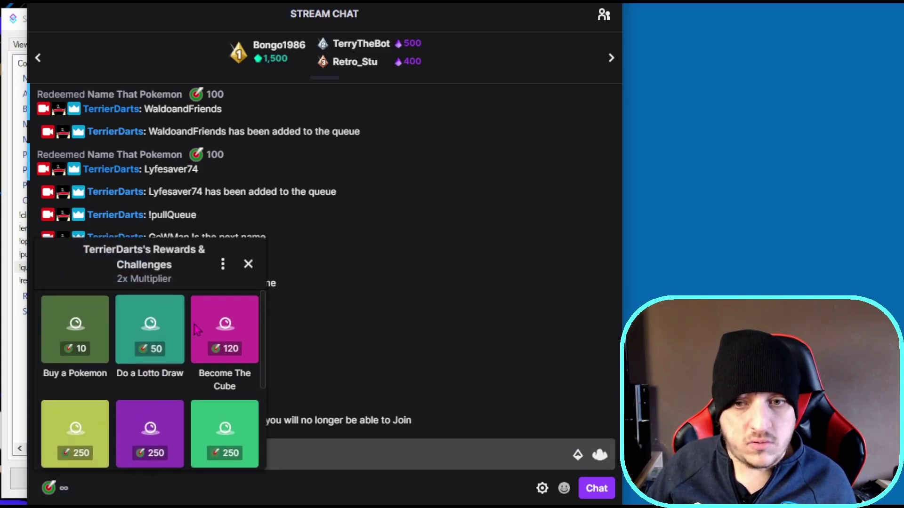
{"action": "left_click", "coordinate": [248, 264]}
Send !pullQueue repeatedly until the bot replies 'Queue Is Empty'.
{"action": "left_click", "coordinate": [158, 464]}
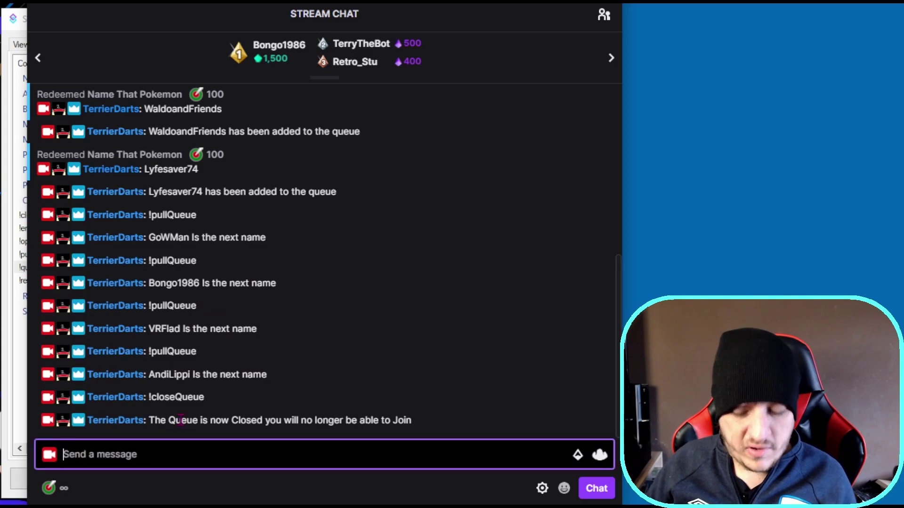
{"action": "key", "text": "Up"}
{"action": "key", "text": "Up"}
{"action": "key", "text": "Home"}
{"action": "key", "text": "Delete"}
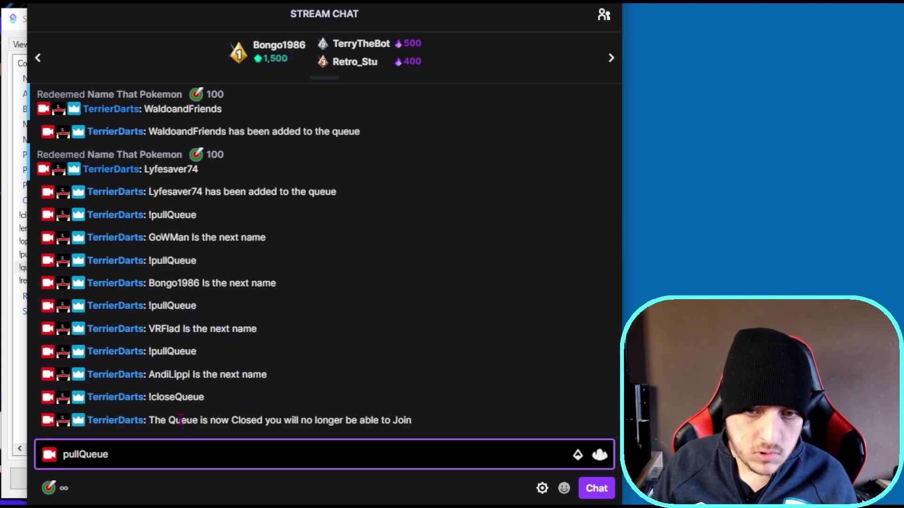
{"action": "key", "text": "Return"}
{"action": "key", "text": "Up"}
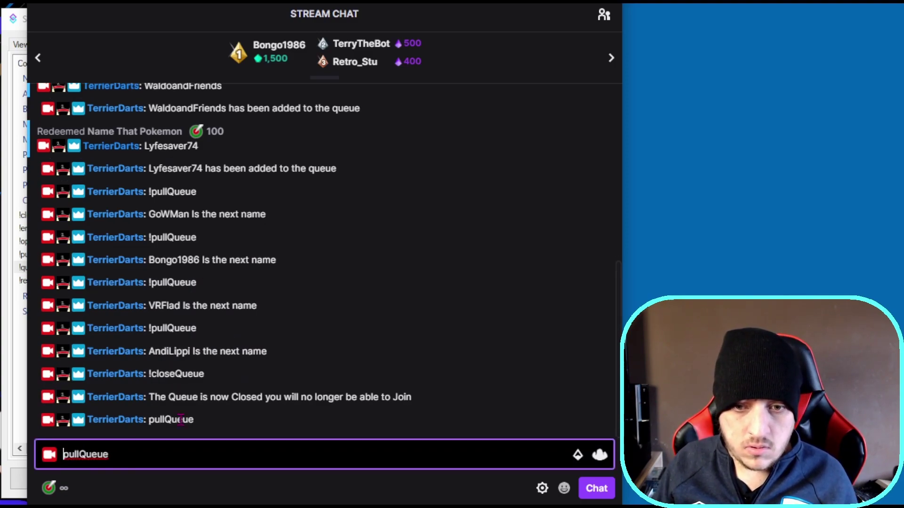
{"action": "key", "text": "Up"}
{"action": "key", "text": "Return"}
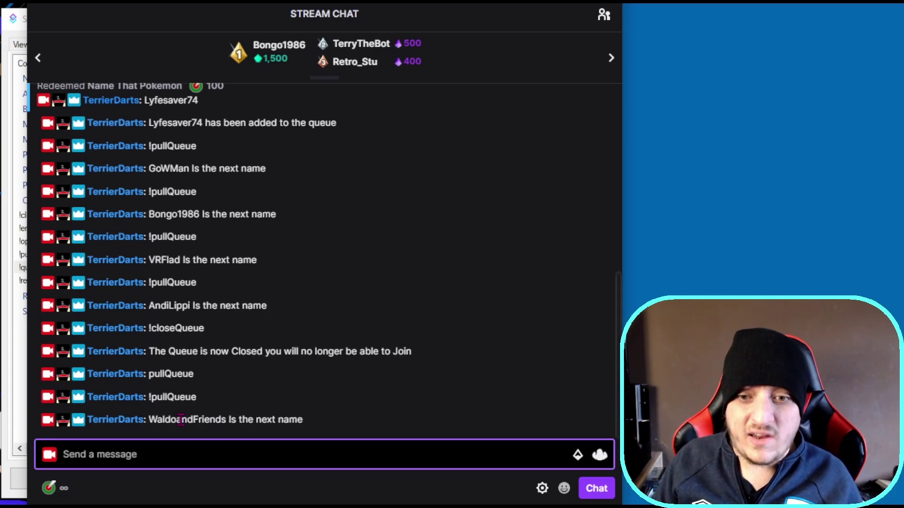
{"action": "key", "text": "Up"}
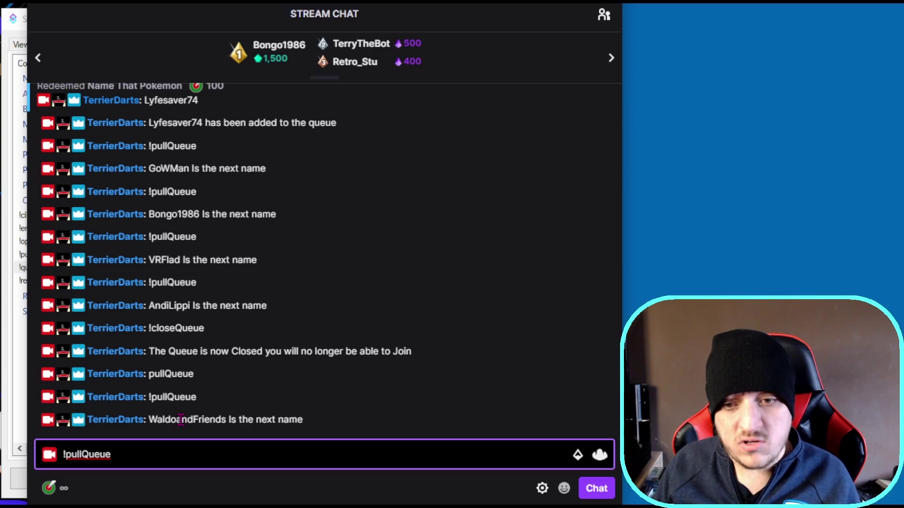
{"action": "key", "text": "Return"}
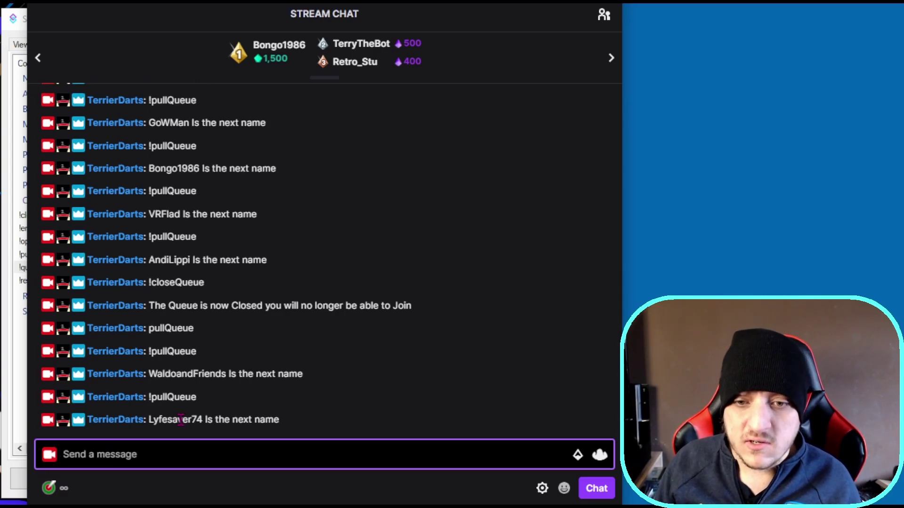
{"action": "key", "text": "Up"}
{"action": "key", "text": "Return"}
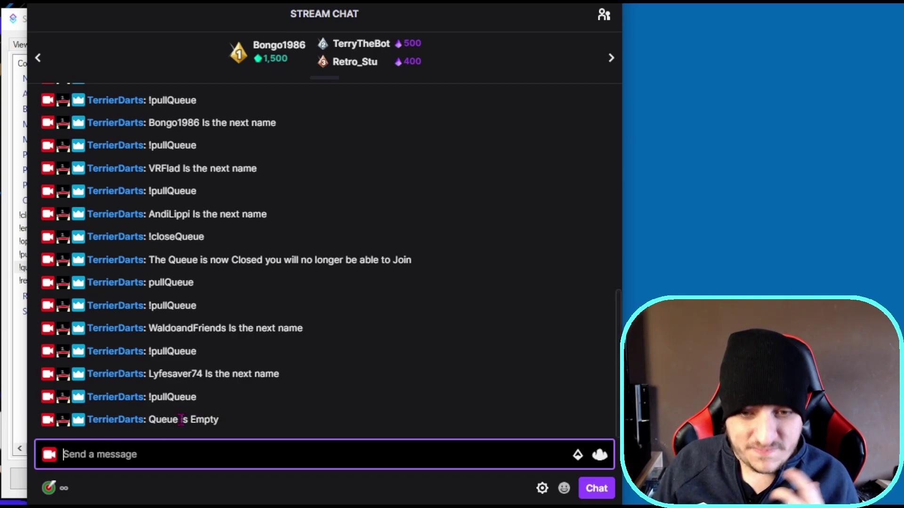
Send !resumeQueue, redeem Name That Pokemon with a new viewer name, then send !pullQueue.
{"action": "type", "text": "!re"}
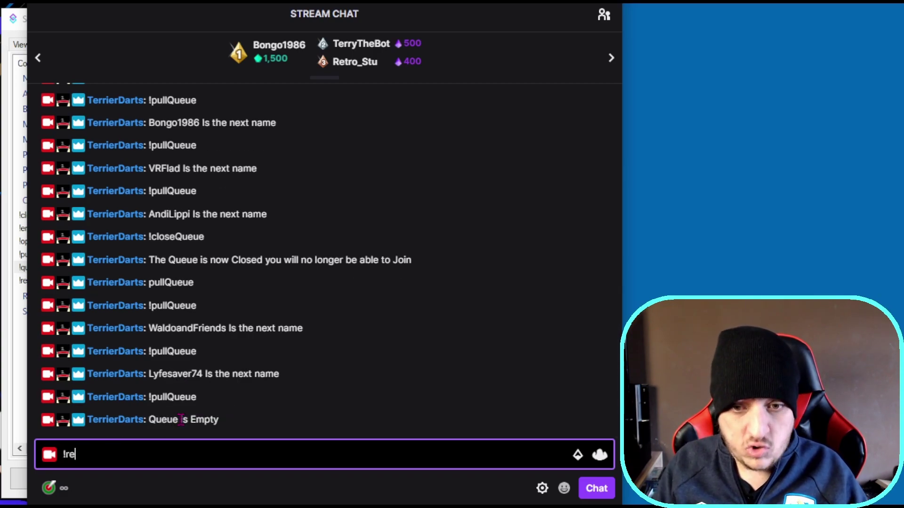
{"action": "type", "text": "sume"}
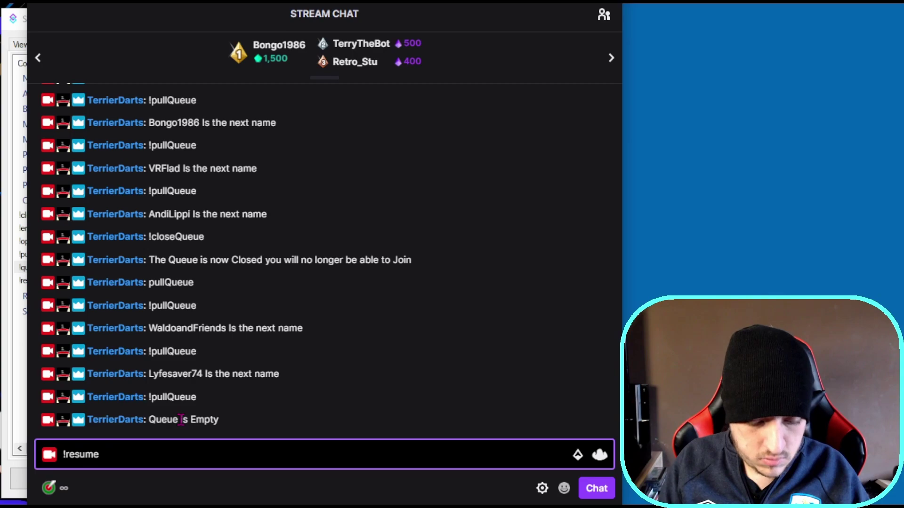
{"action": "type", "text": "Queue"}
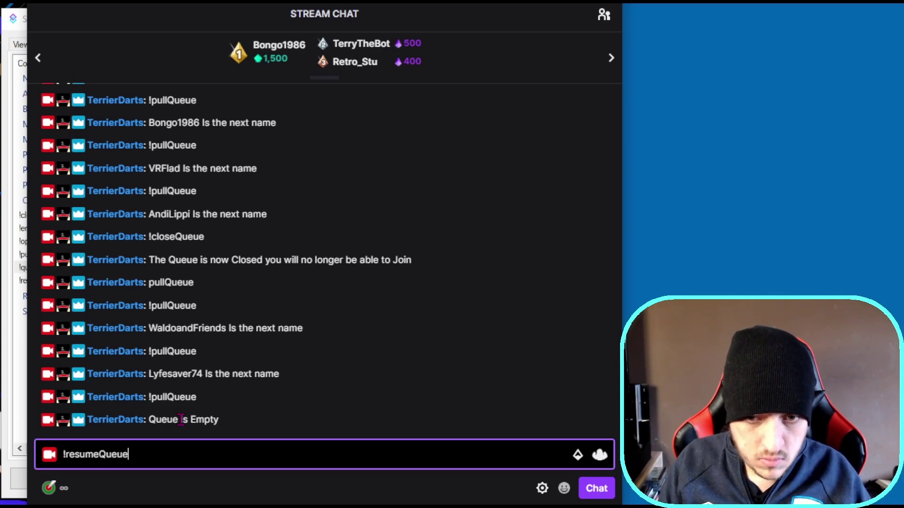
{"action": "key", "text": "Return"}
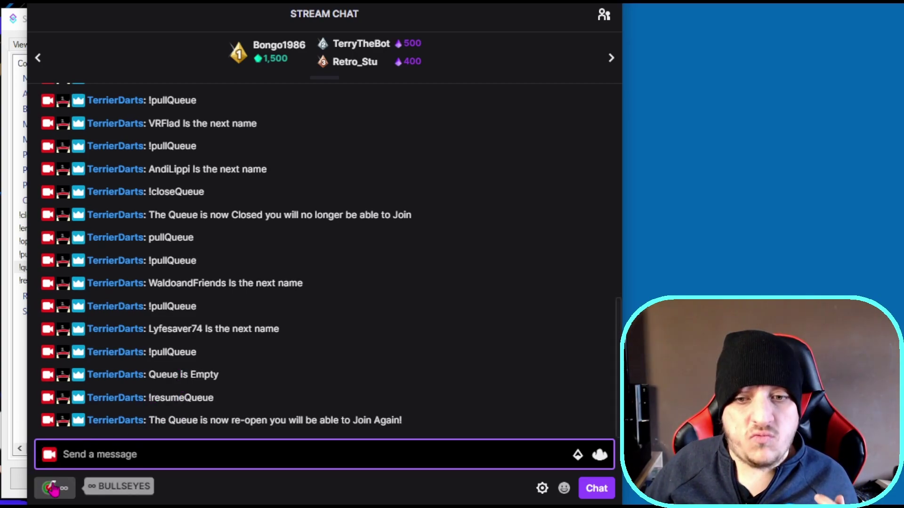
{"action": "left_click", "coordinate": [66, 485]}
{"action": "left_click", "coordinate": [75, 329]}
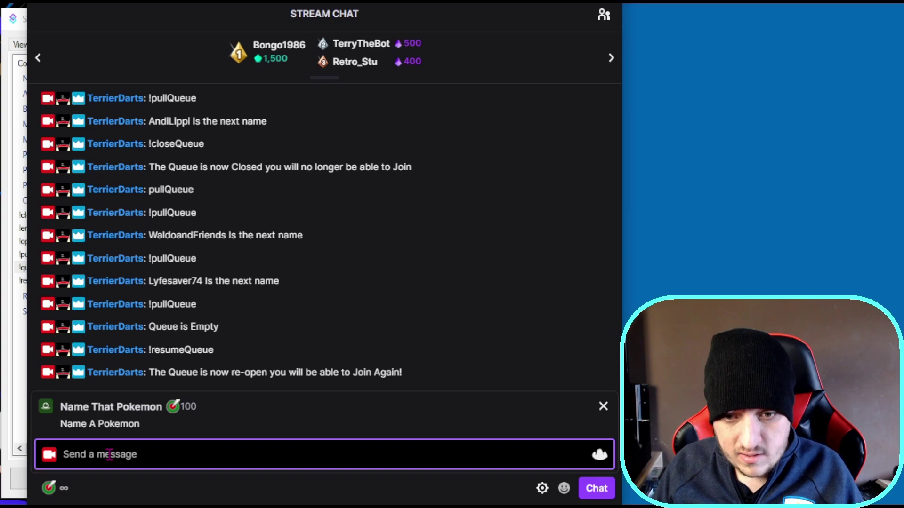
{"action": "type", "text": "W"}
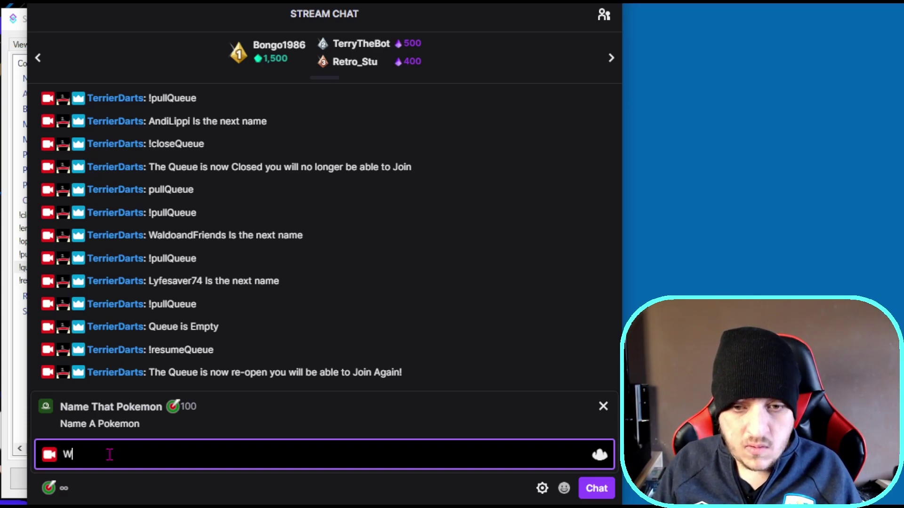
{"action": "type", "text": "eb_Mage"}
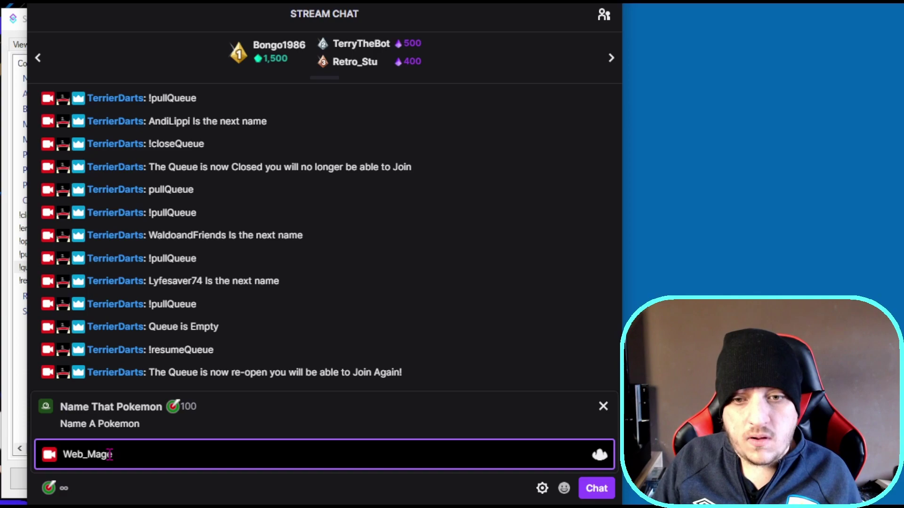
{"action": "key", "text": "Return"}
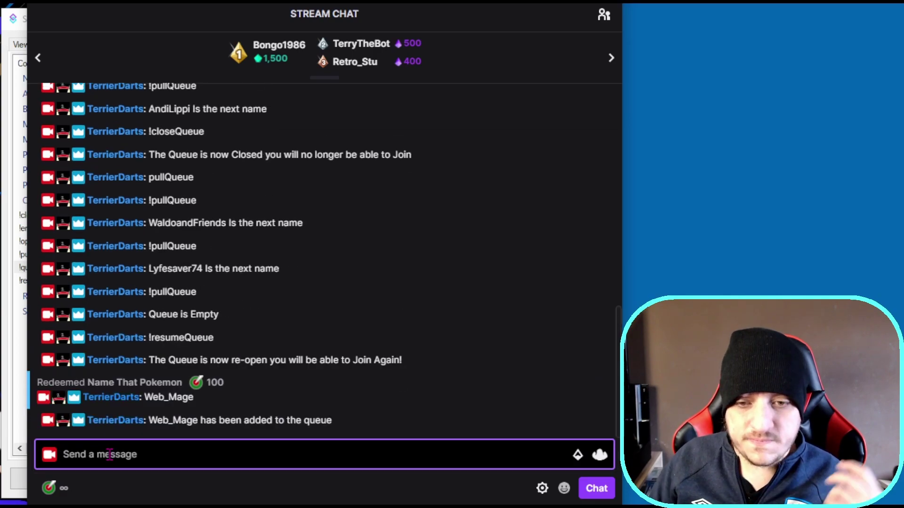
{"action": "key", "text": "Up"}
{"action": "key", "text": "Up"}
{"action": "key", "text": "Up"}
{"action": "key", "text": "Return"}
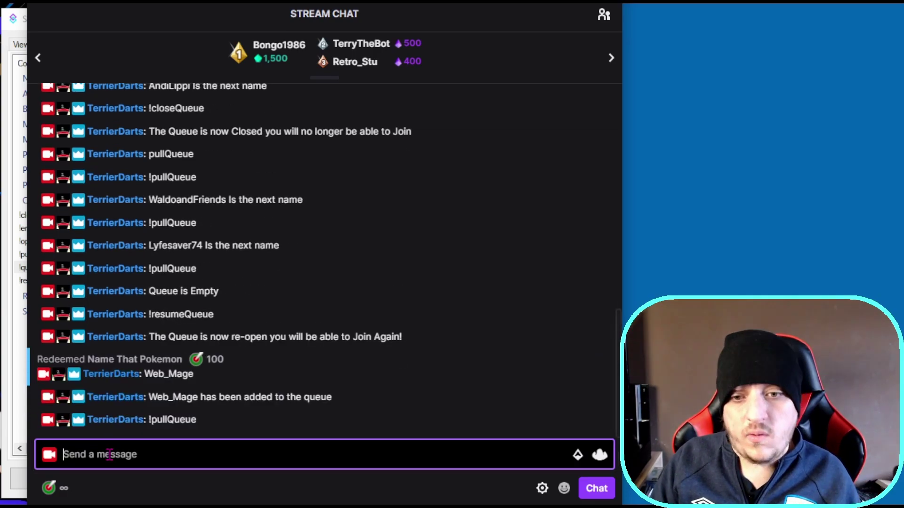